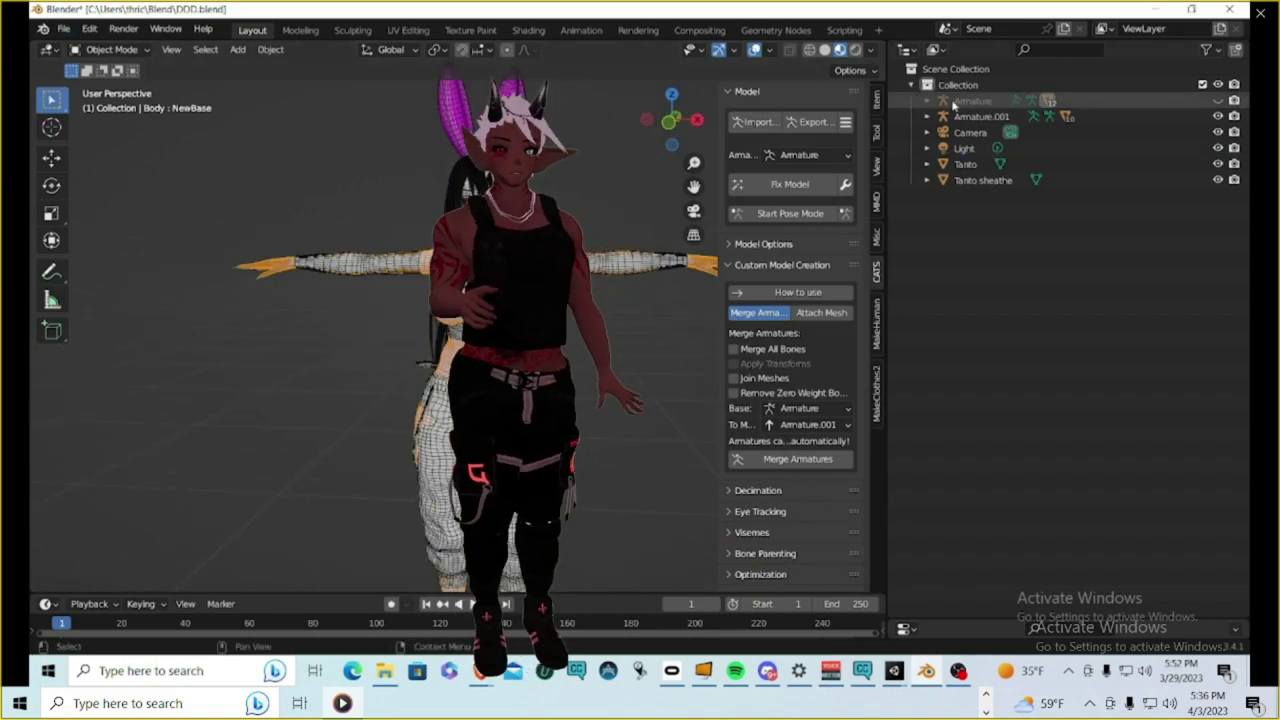
{"action": "mouse_move", "coordinate": [210, 121]}
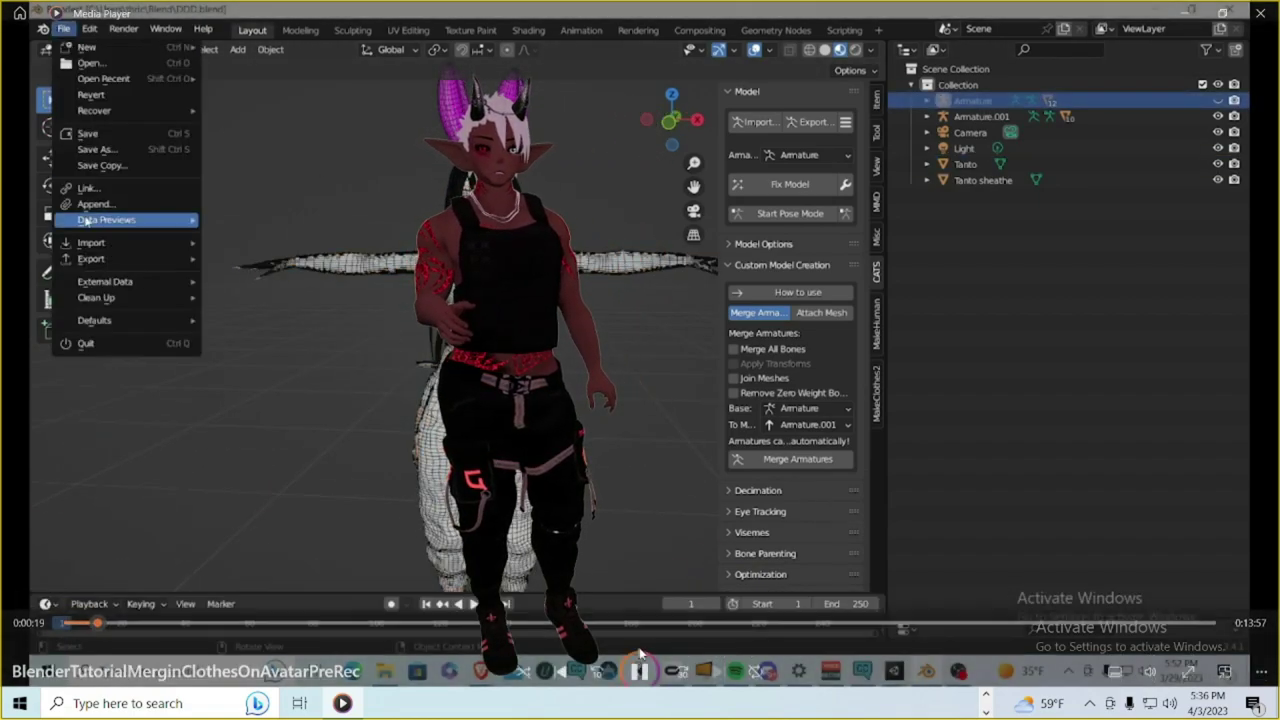
{"action": "left_click", "coordinate": [640, 653]}
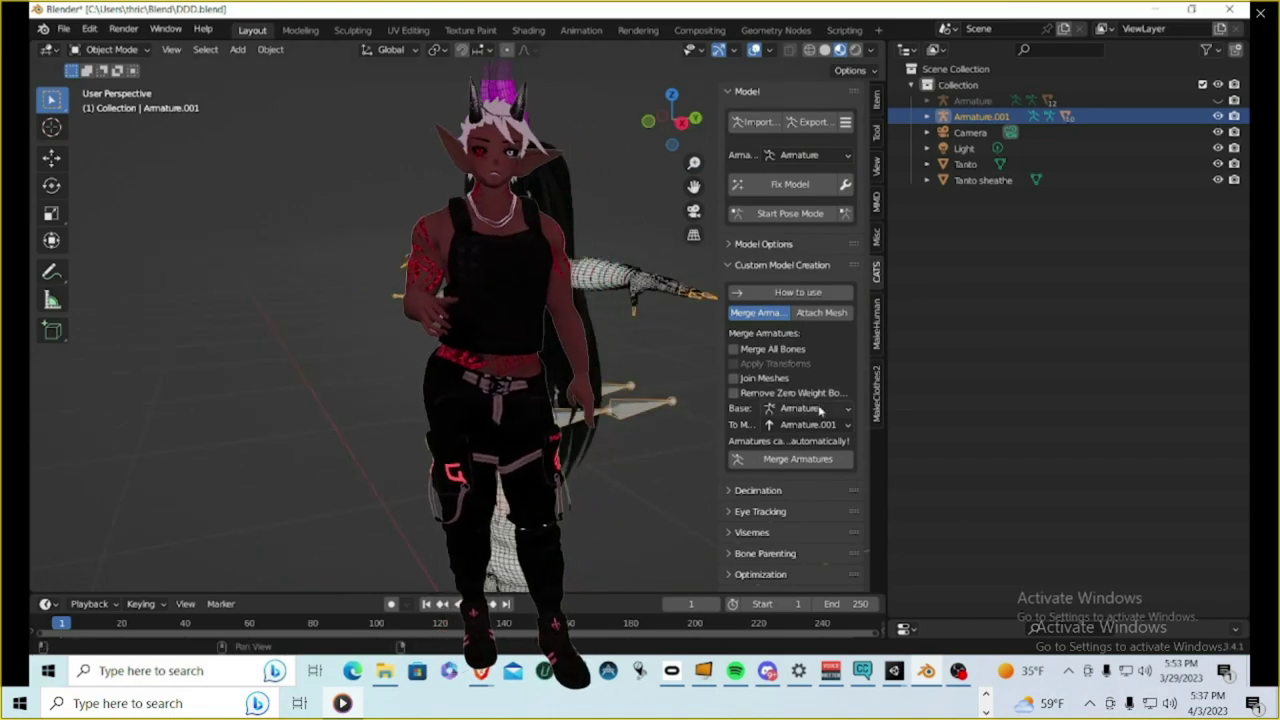
{"action": "left_click", "coordinate": [641, 482]}
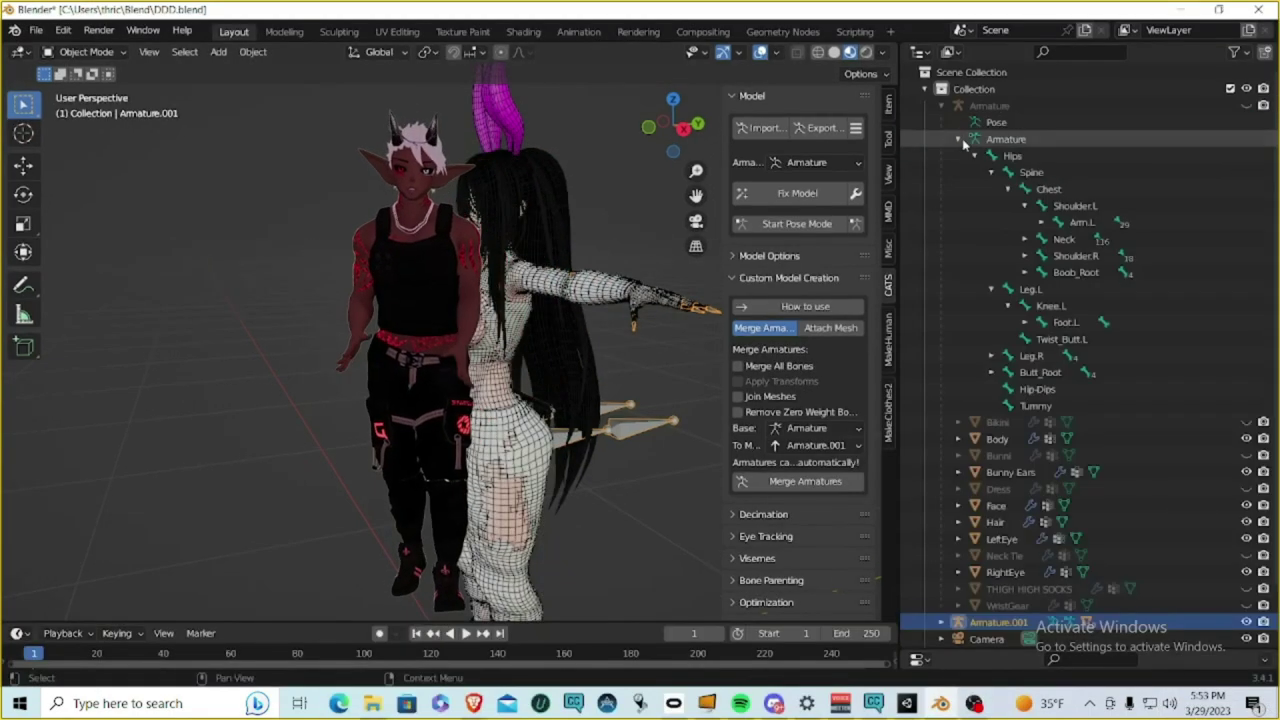
Step: Compare the leg bone names in the hierarchies of Armature and Armature.001
{"action": "key", "text": "period"}
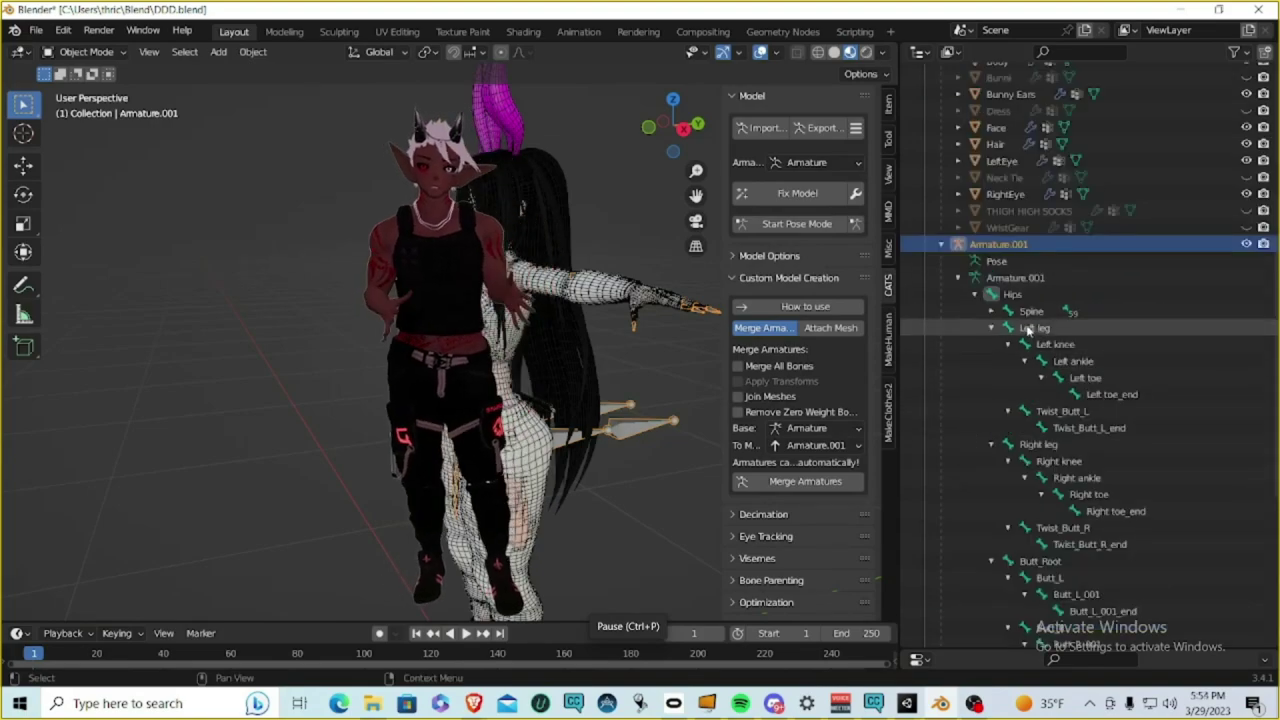
{"action": "scroll", "coordinate": [1020, 218], "scroll_direction": "up", "scroll_amount": 6}
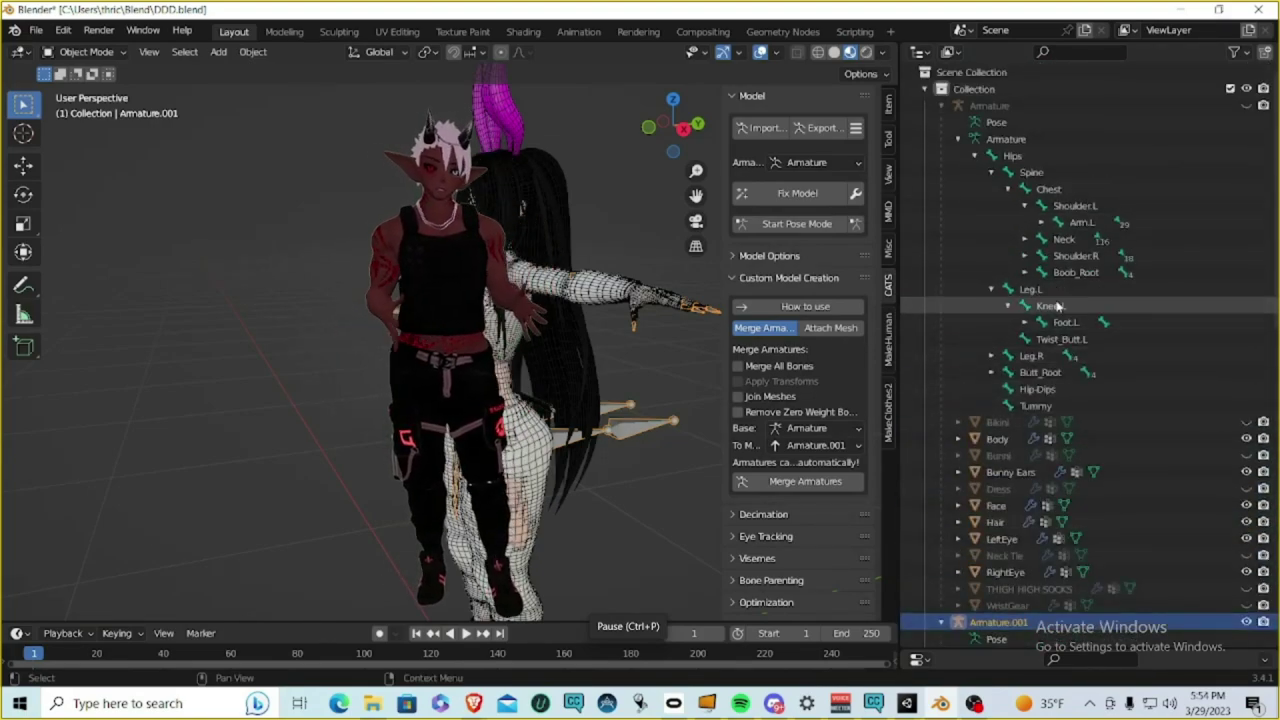
{"action": "scroll", "coordinate": [1079, 318], "scroll_direction": "down", "scroll_amount": 4}
{"action": "scroll", "coordinate": [1060, 220], "scroll_direction": "up", "scroll_amount": 4}
{"action": "scroll", "coordinate": [1050, 130], "scroll_direction": "down", "scroll_amount": 6}
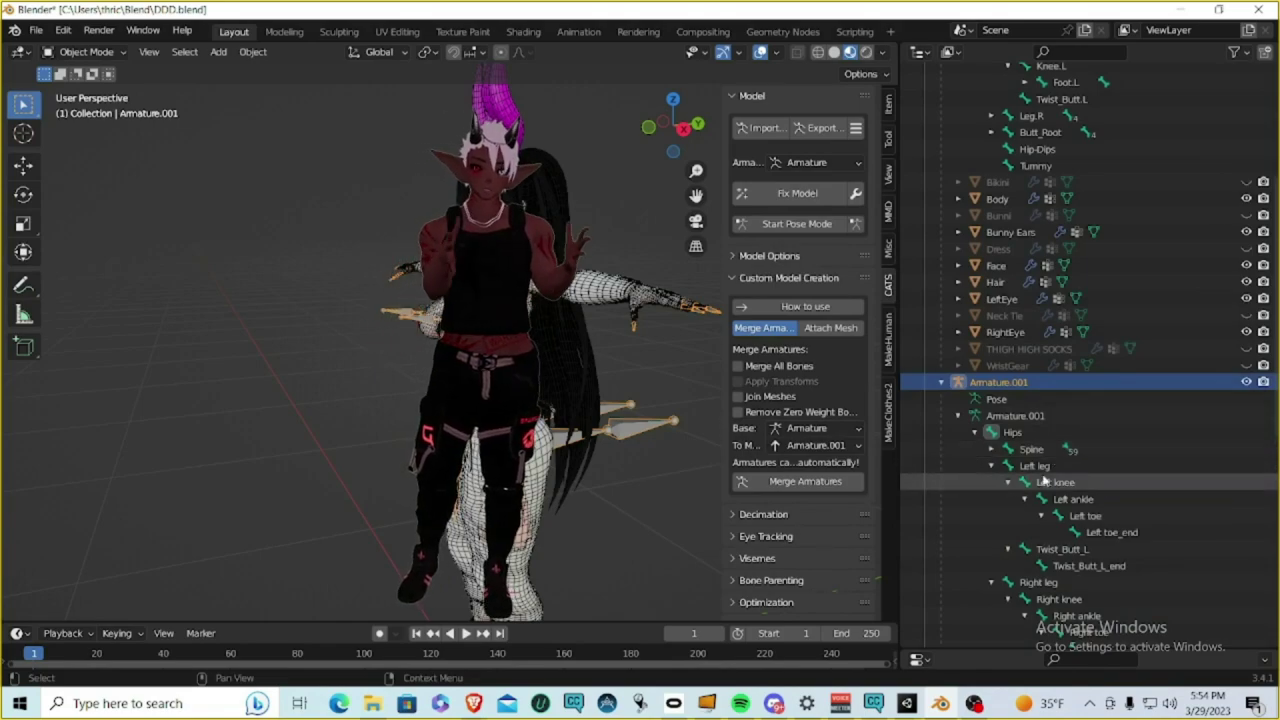
{"action": "scroll", "coordinate": [1063, 490], "scroll_direction": "up", "scroll_amount": 6}
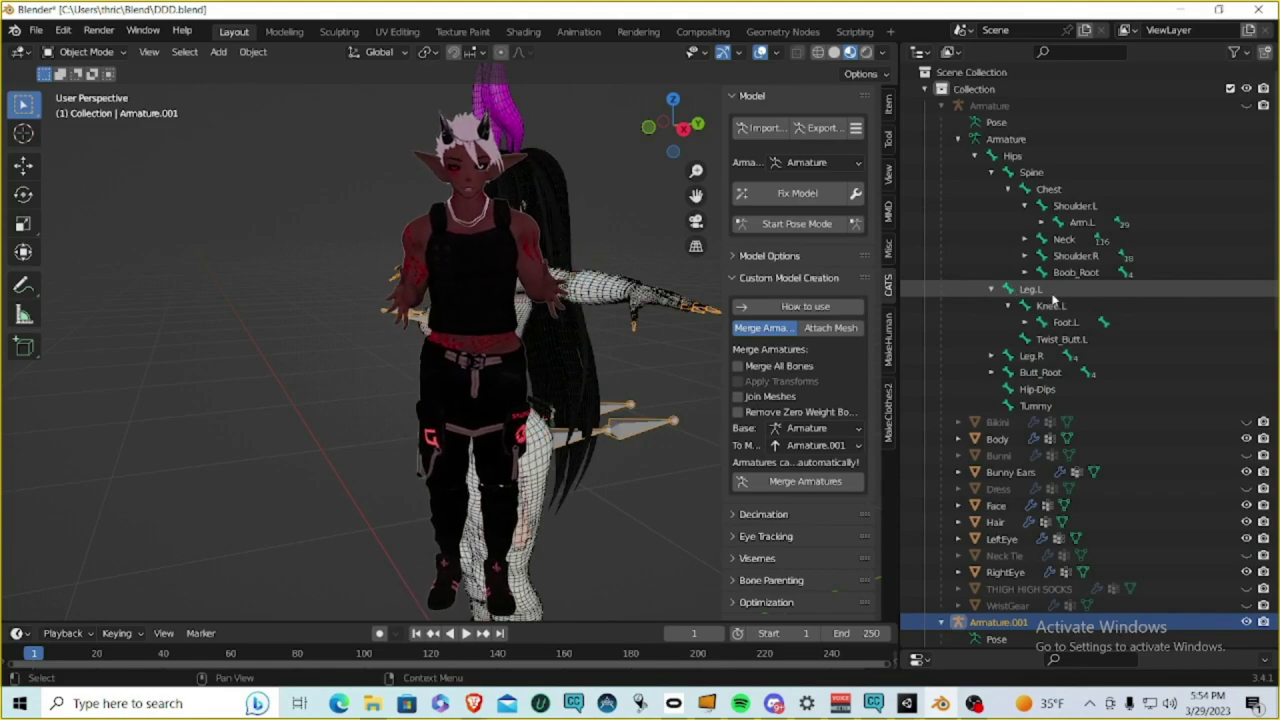
Step: Collapse Leg.L in Armature and the left leg, right leg and Butt_Root branches in Armature.001
{"action": "left_click", "coordinate": [991, 289]}
{"action": "scroll", "coordinate": [993, 476], "scroll_direction": "down", "scroll_amount": 3}
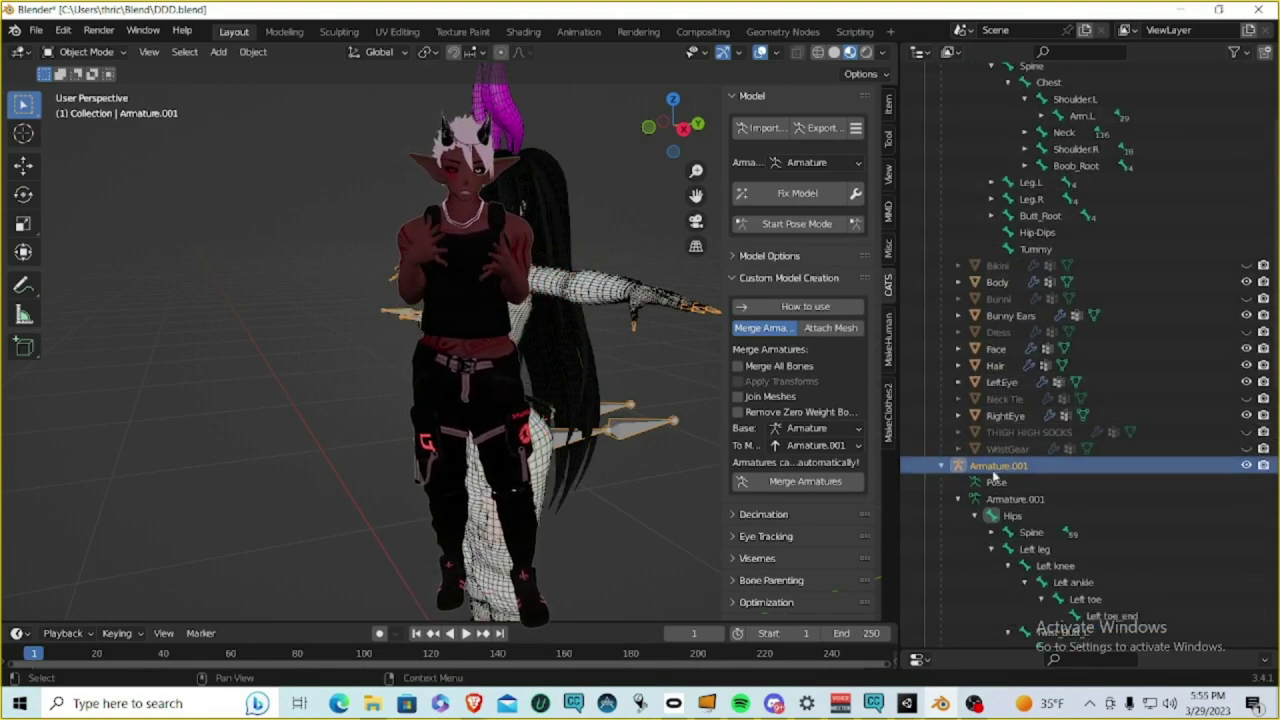
{"action": "scroll", "coordinate": [993, 478], "scroll_direction": "down", "scroll_amount": 2}
{"action": "left_click", "coordinate": [991, 495]}
{"action": "left_click", "coordinate": [991, 512]}
{"action": "scroll", "coordinate": [993, 520], "scroll_direction": "down", "scroll_amount": 1}
{"action": "left_click", "coordinate": [991, 502]}
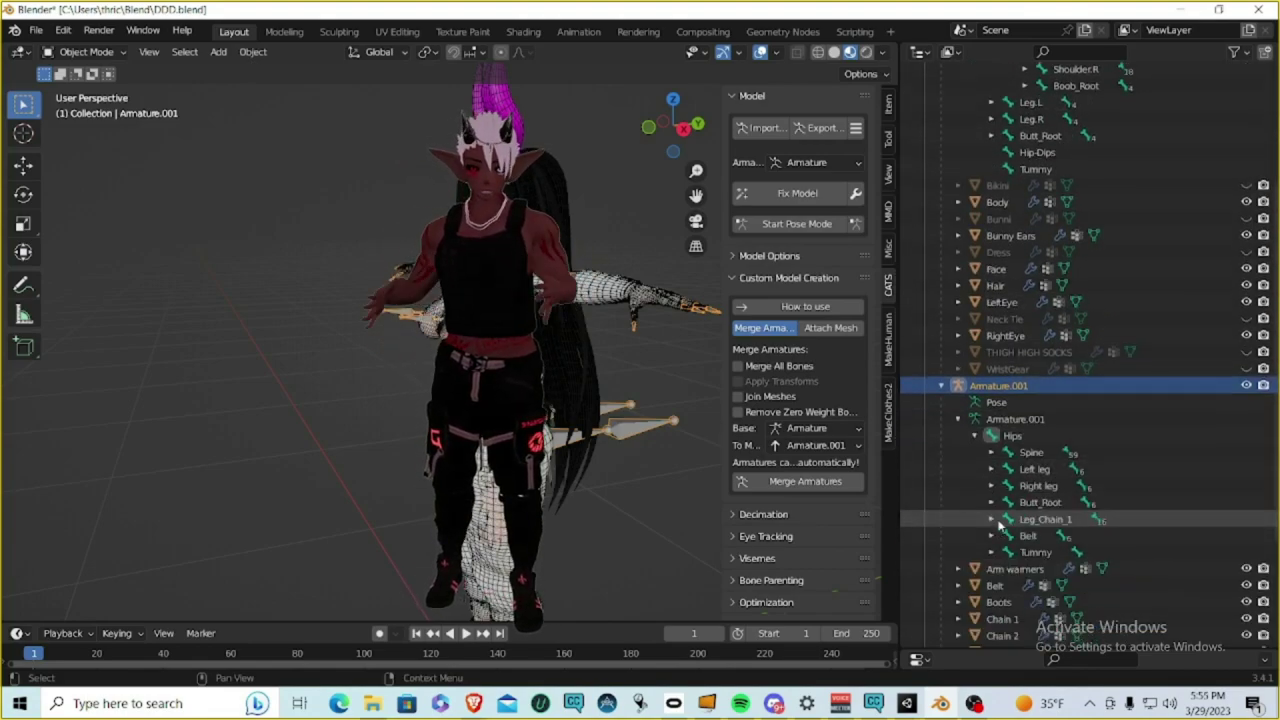
Step: Expand the Armature.001 bone hierarchy from Spine through the left shoulder, arm, elbow and wrist to the index finger bones
{"action": "left_click", "coordinate": [991, 452]}
{"action": "left_click", "coordinate": [1008, 469]}
{"action": "left_click", "coordinate": [1024, 486]}
{"action": "left_click", "coordinate": [1041, 502]}
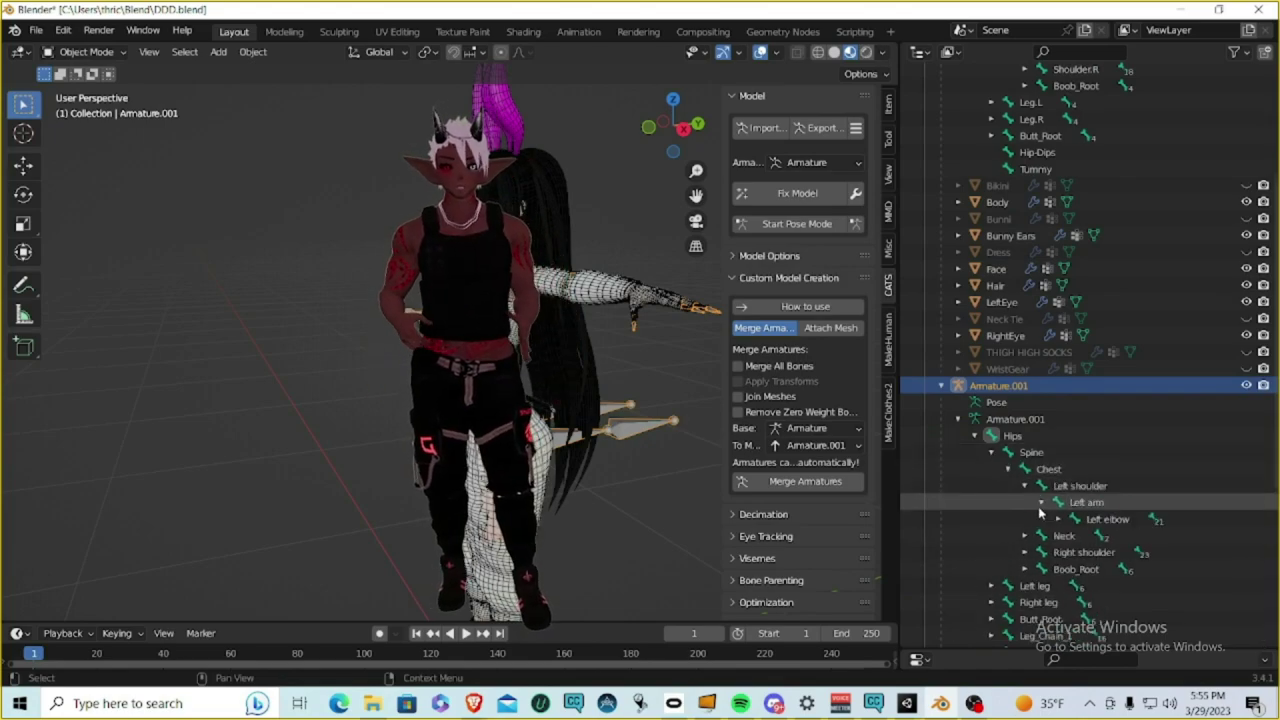
{"action": "left_click", "coordinate": [1057, 519]}
{"action": "scroll", "coordinate": [1040, 512], "scroll_direction": "down", "scroll_amount": 2}
{"action": "left_click", "coordinate": [1056, 482]}
{"action": "left_click_drag", "start_coordinate": [893, 481], "coordinate": [873, 481]}
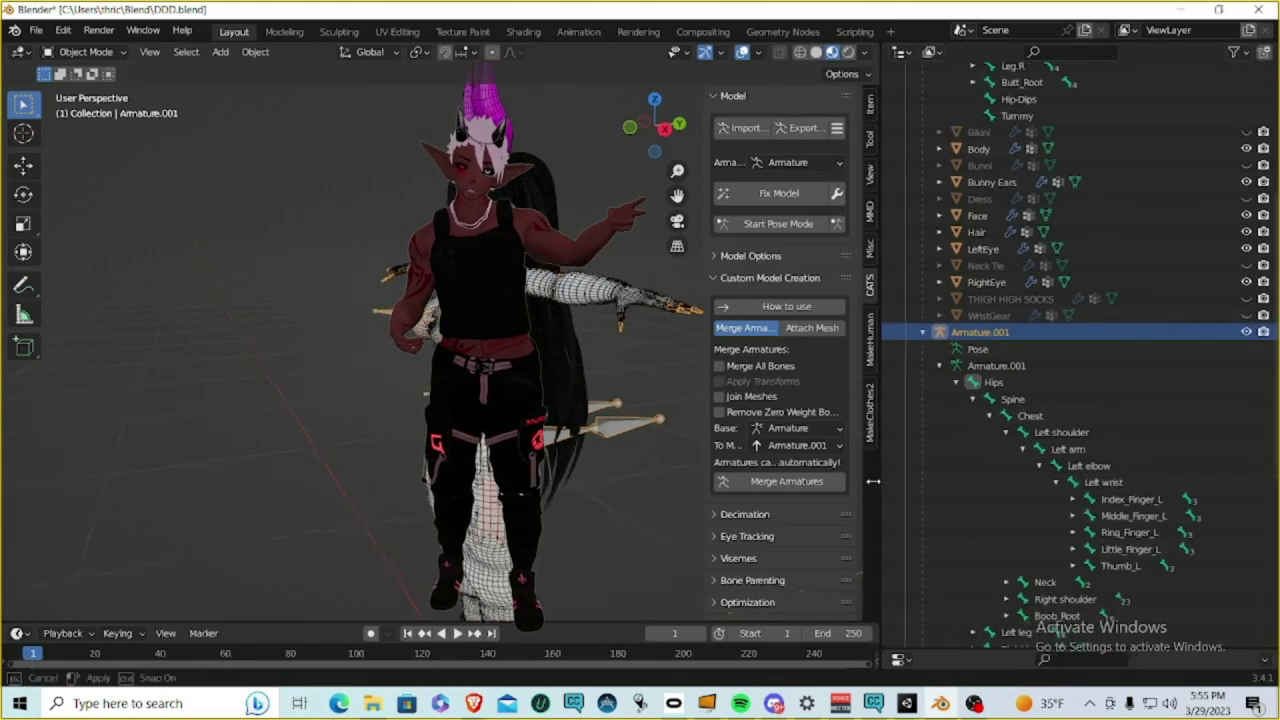
{"action": "left_click", "coordinate": [1090, 499]}
{"action": "left_click", "coordinate": [1106, 516]}
{"action": "left_click", "coordinate": [1122, 533]}
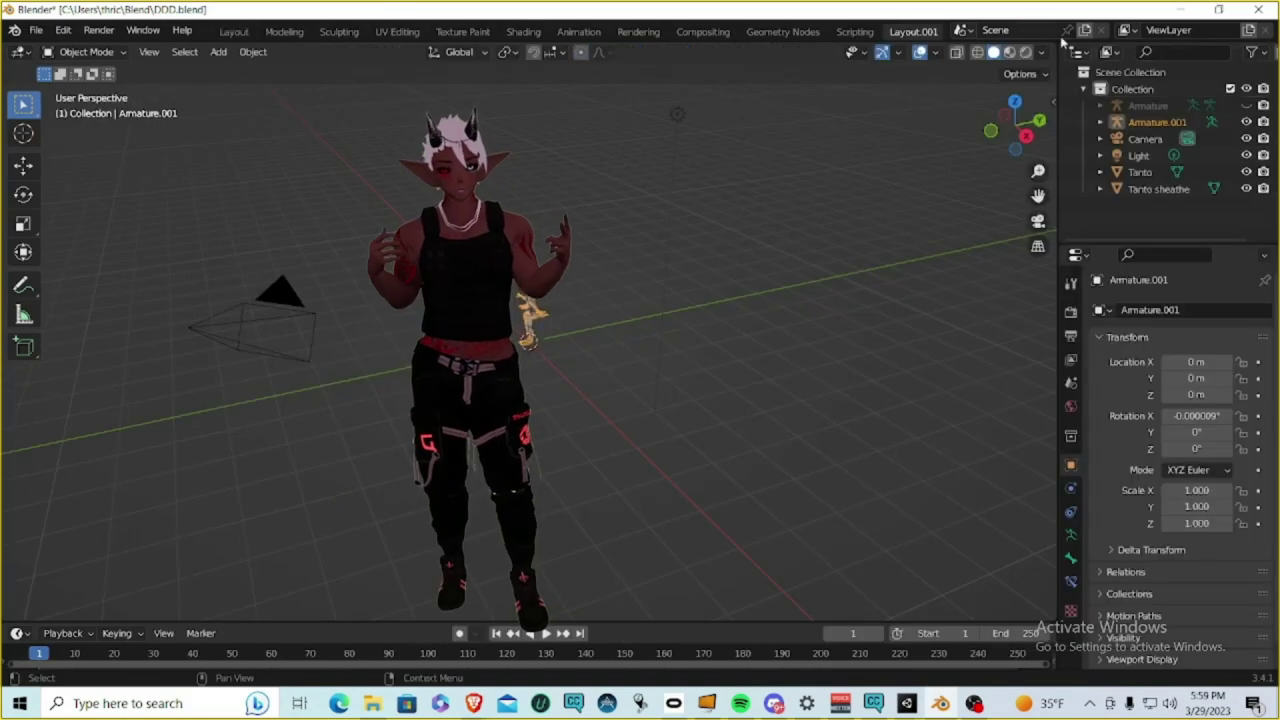
Step: Split the 3D viewport area to hold a second Outliner beside it and make the original Outliner taller
{"action": "right_click", "coordinate": [708, 56]}
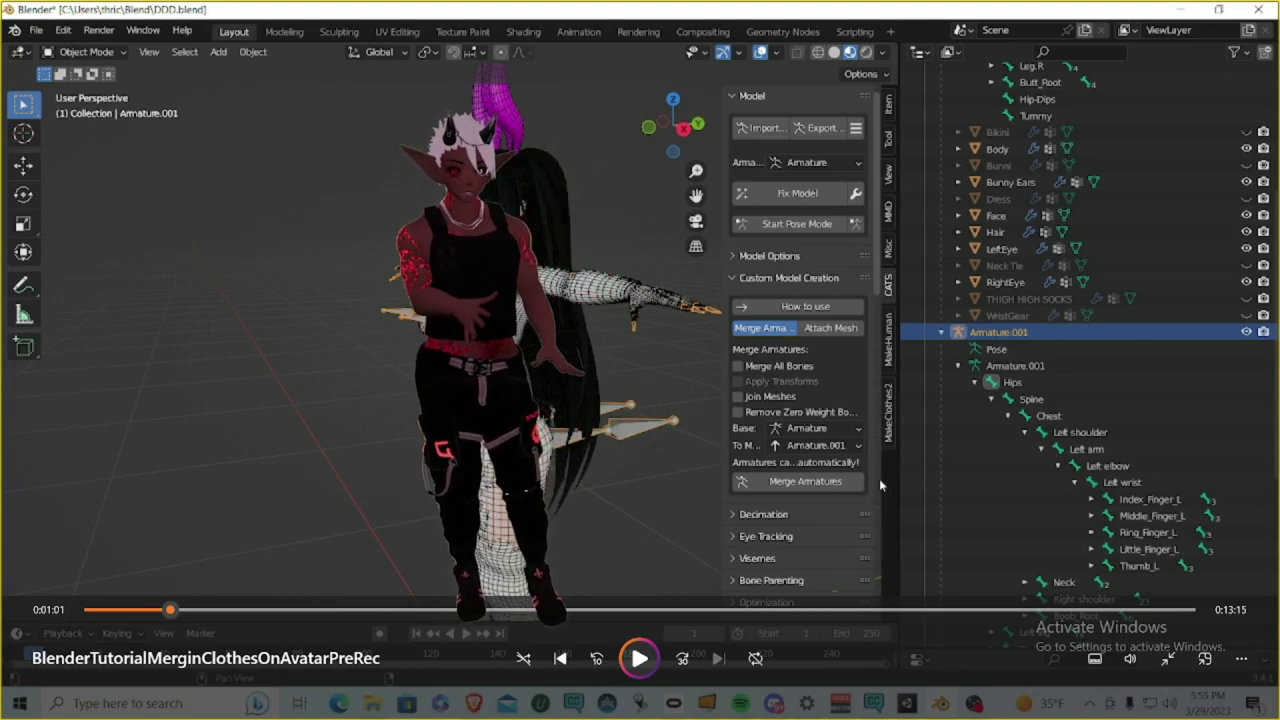
{"action": "left_click", "coordinate": [639, 656]}
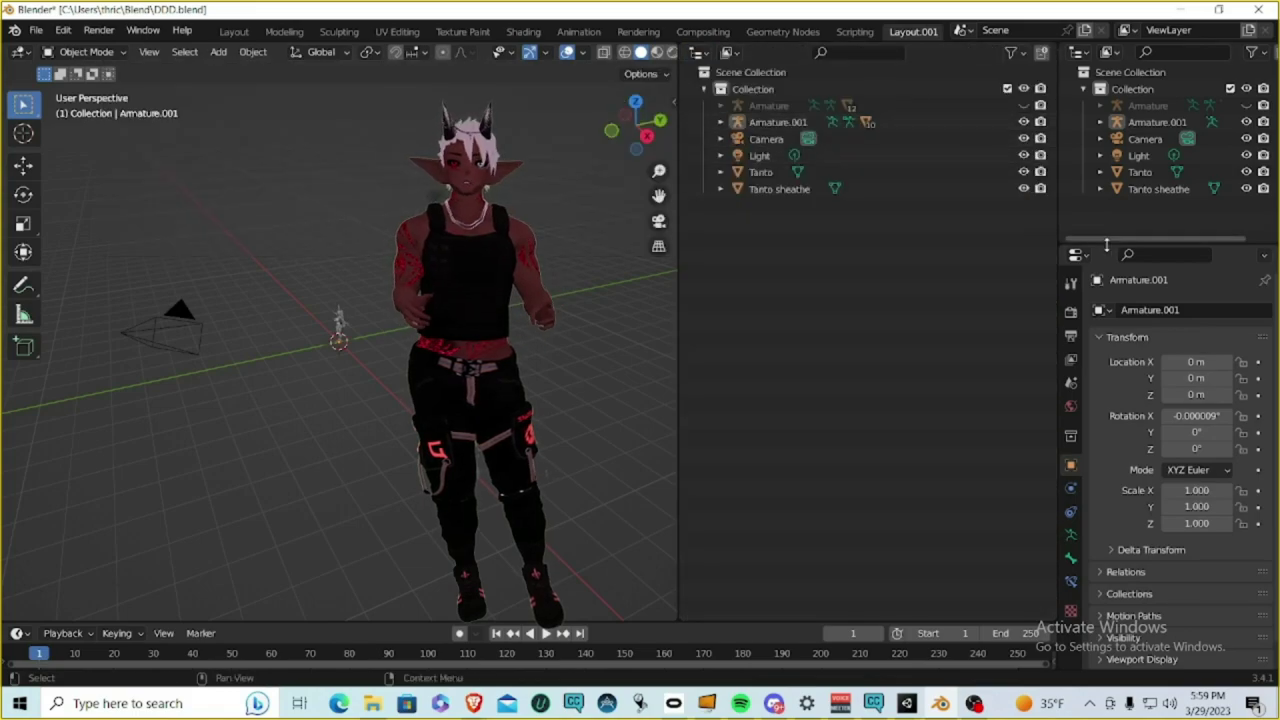
{"action": "left_click_drag", "start_coordinate": [1107, 245], "coordinate": [1107, 568]}
Step: Expand Armature in the new Outliner and Armature.001 in the original one, keeping the other armature collapsed in each
{"action": "left_click", "coordinate": [720, 121]}
{"action": "left_click", "coordinate": [719, 106]}
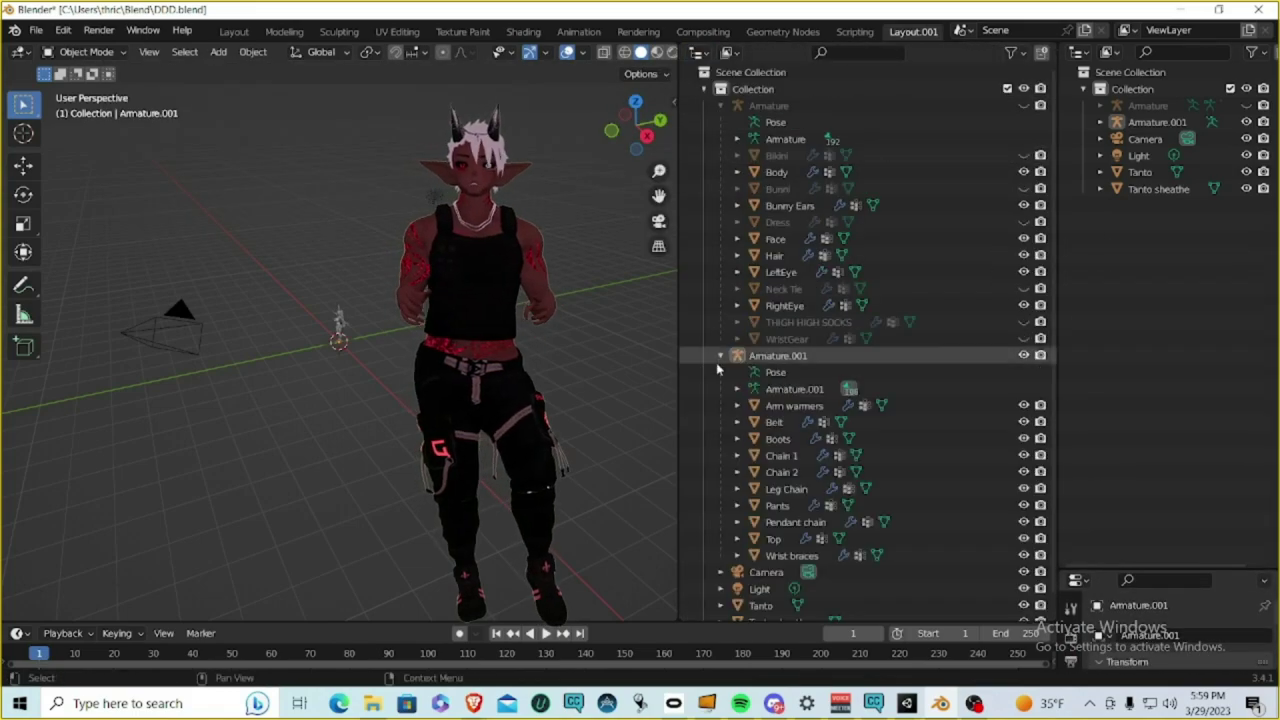
{"action": "left_click", "coordinate": [717, 356]}
{"action": "left_click", "coordinate": [1100, 121]}
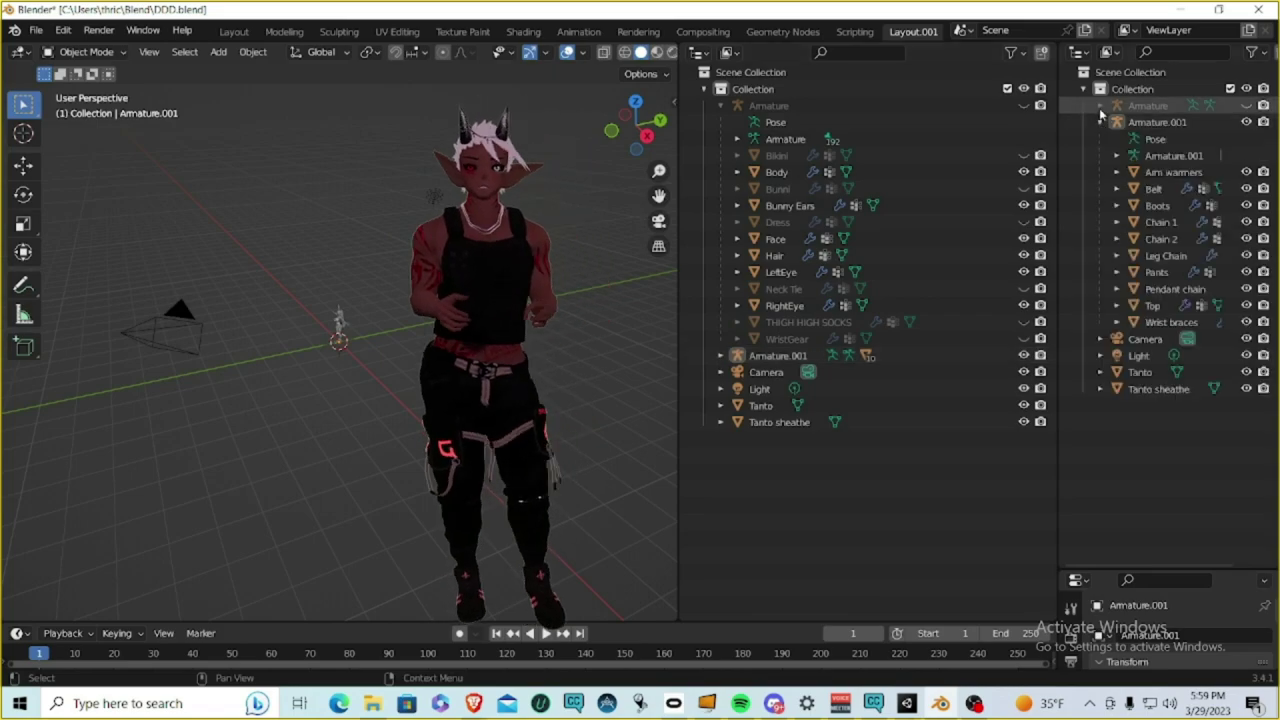
{"action": "left_click", "coordinate": [1100, 105]}
{"action": "left_click", "coordinate": [1100, 105]}
Step: Expand the Armature.001 bones down to the children of Chest and widen both Outliners at the viewport's expense
{"action": "left_click", "coordinate": [1117, 155]}
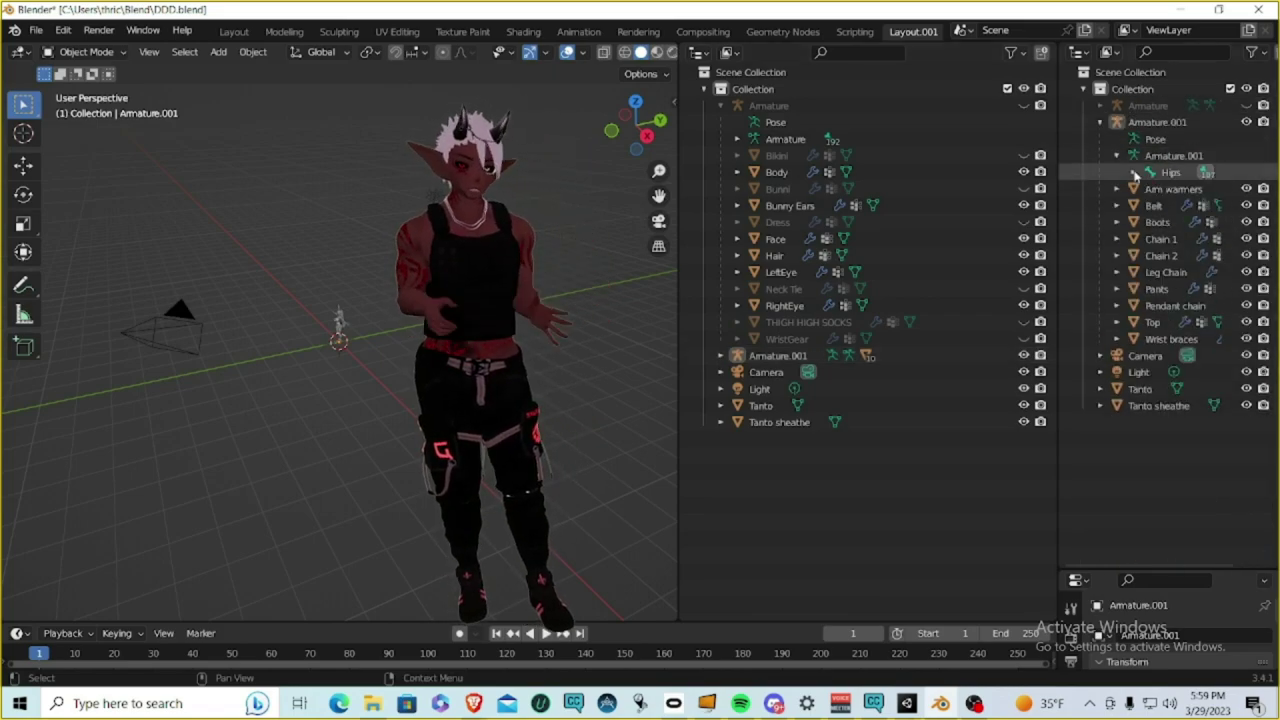
{"action": "left_click", "coordinate": [1133, 172]}
{"action": "left_click", "coordinate": [1150, 189]}
{"action": "left_click", "coordinate": [1166, 205]}
{"action": "left_click_drag", "start_coordinate": [1058, 240], "coordinate": [896, 255]}
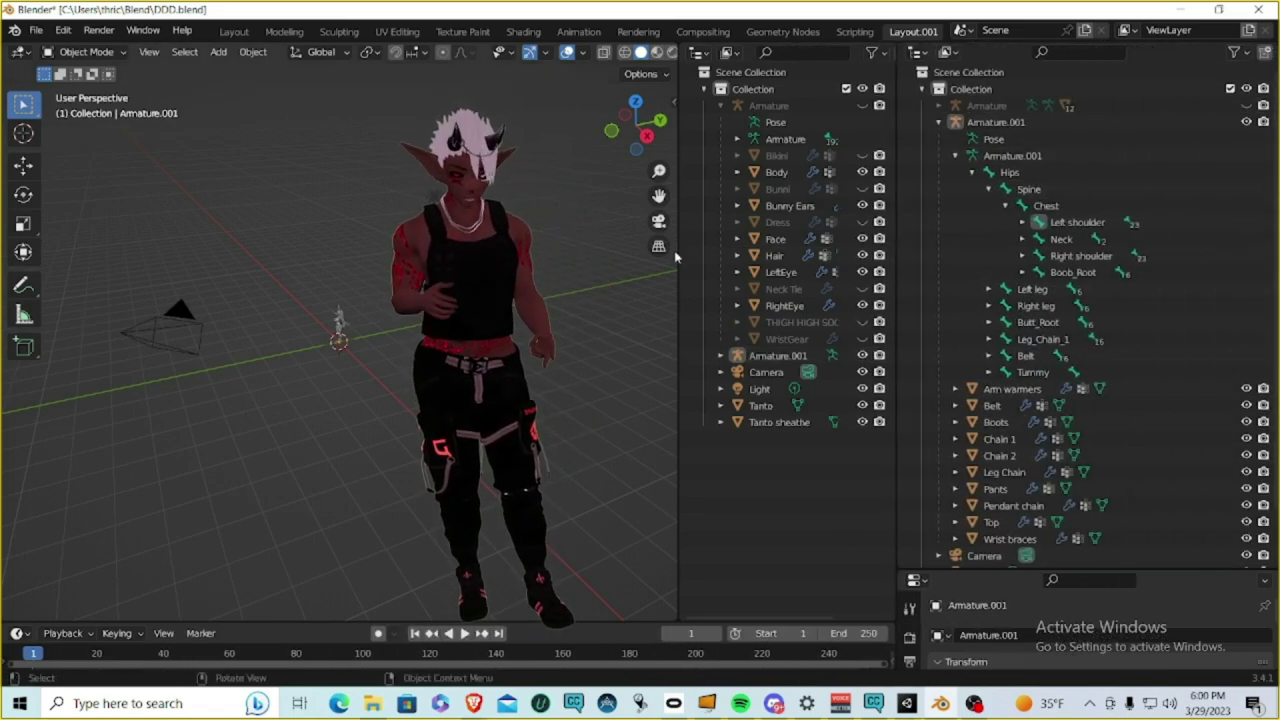
{"action": "left_click_drag", "start_coordinate": [678, 255], "coordinate": [435, 255]}
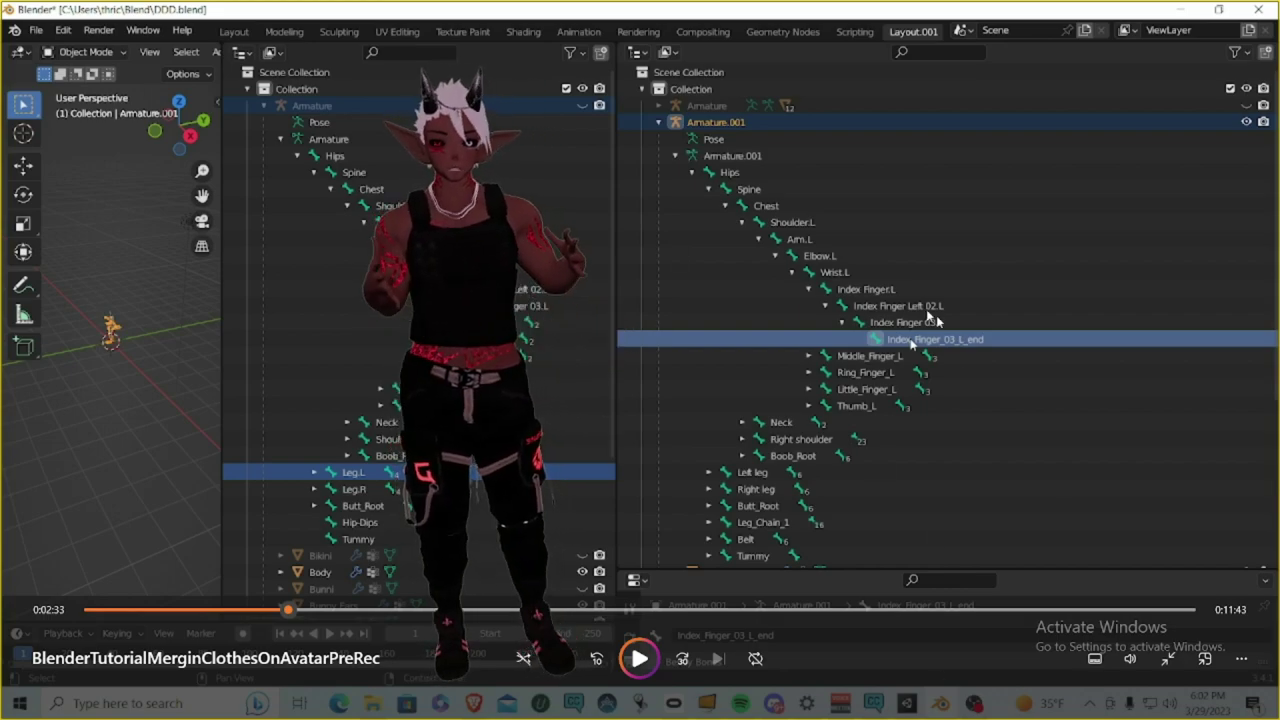
Step: Compare the arm, finger and leg bone names of both armatures side by side
{"action": "key", "text": "space"}
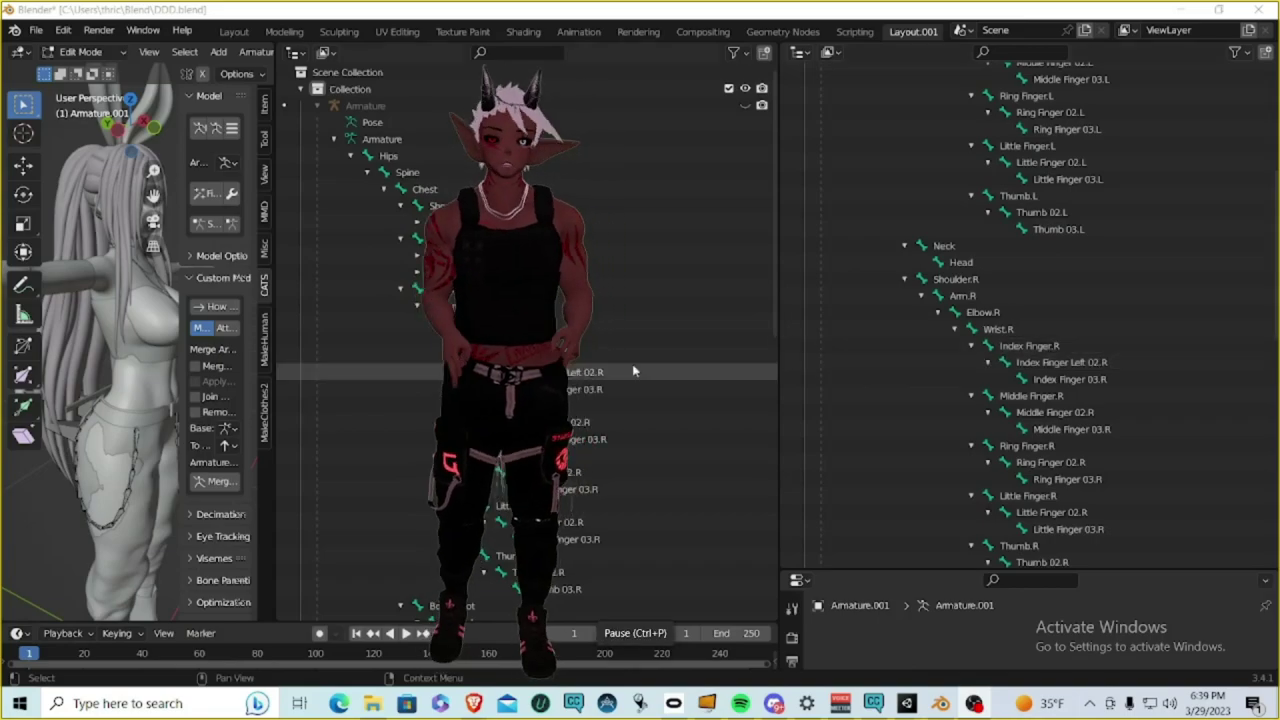
{"action": "scroll", "coordinate": [1100, 405], "scroll_direction": "down", "scroll_amount": 6}
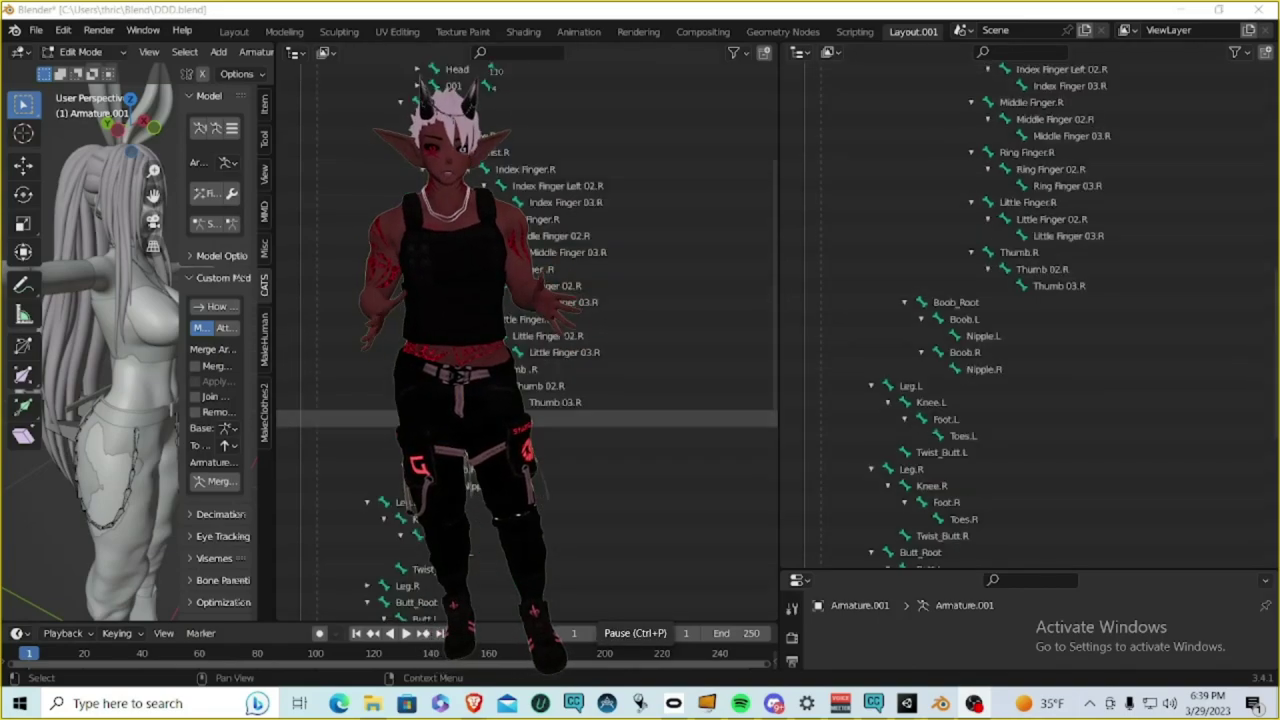
{"action": "scroll", "coordinate": [910, 424], "scroll_direction": "down", "scroll_amount": 5}
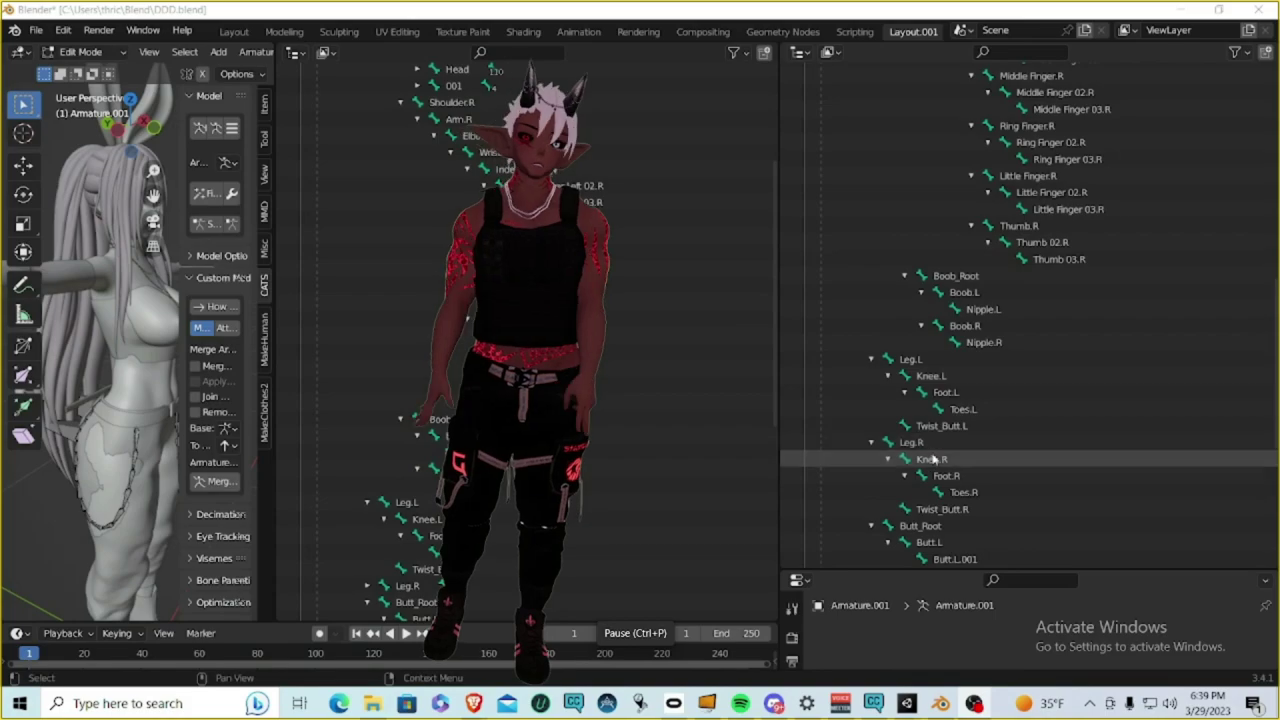
{"action": "scroll", "coordinate": [450, 462], "scroll_direction": "down", "scroll_amount": 4}
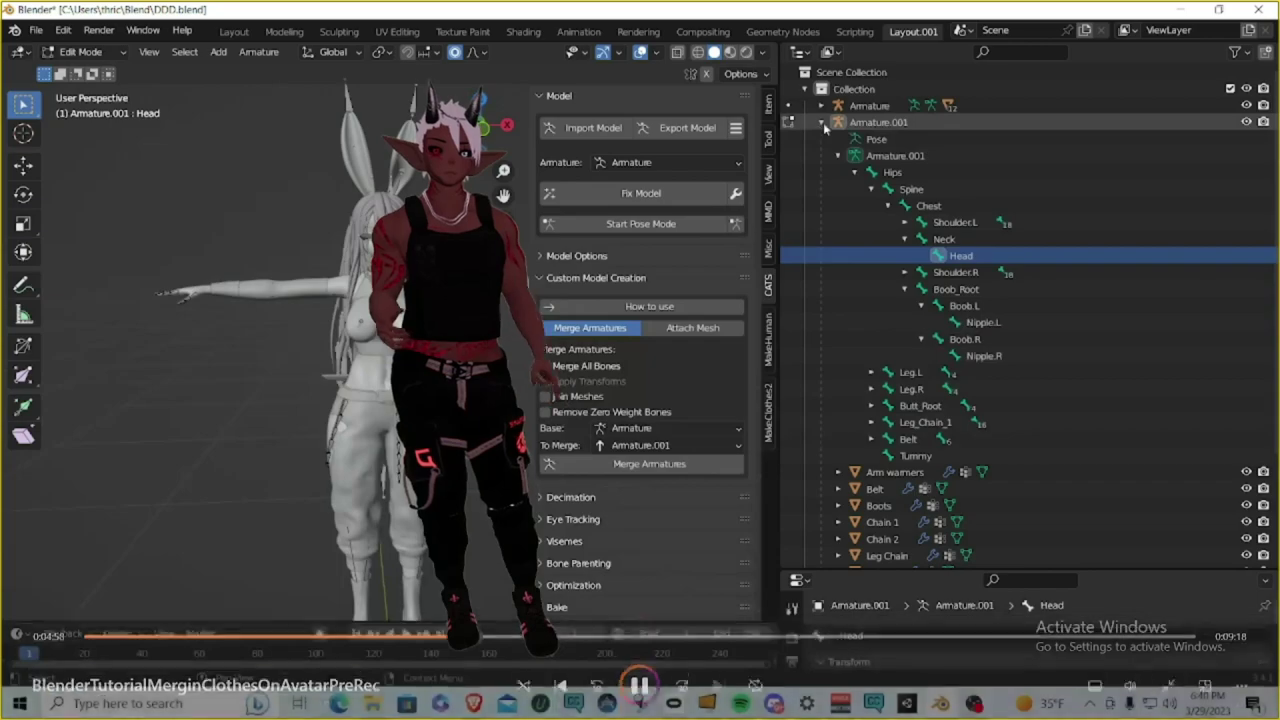
Step: Collapse Armature.001 and merge it into the base Armature with Merge All Bones enabled
{"action": "left_click", "coordinate": [822, 122]}
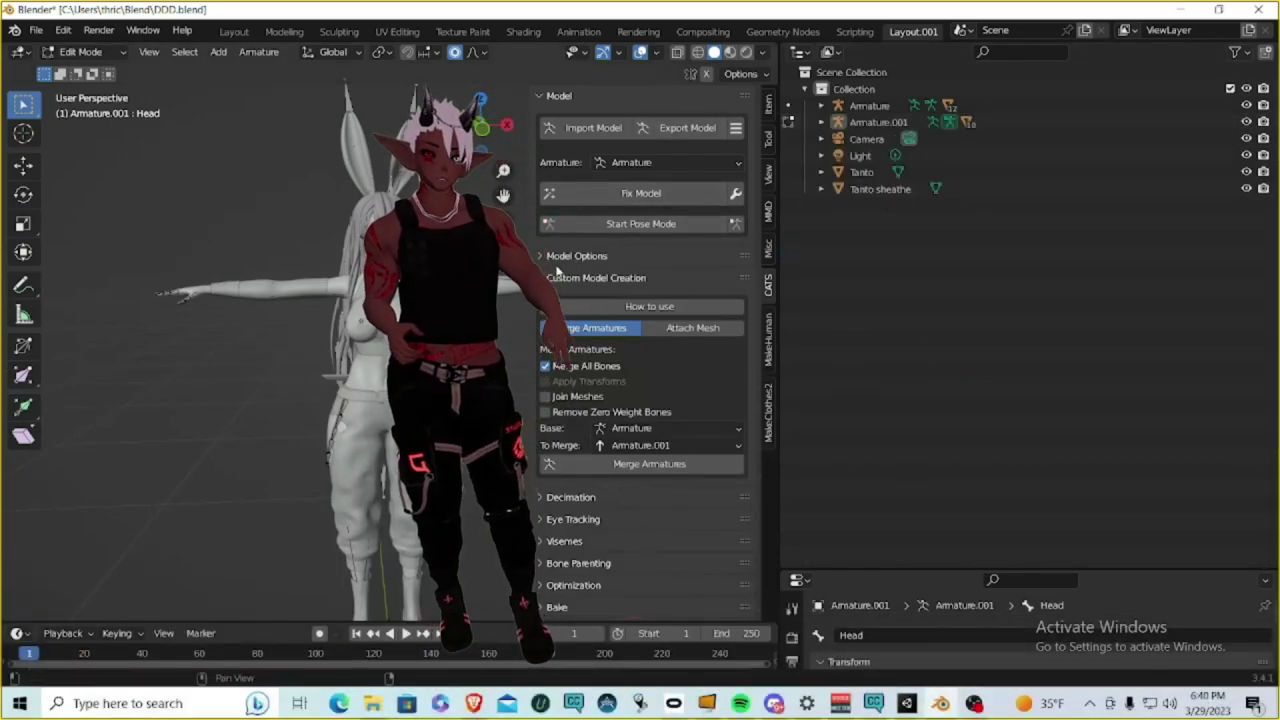
{"action": "left_click", "coordinate": [600, 96]}
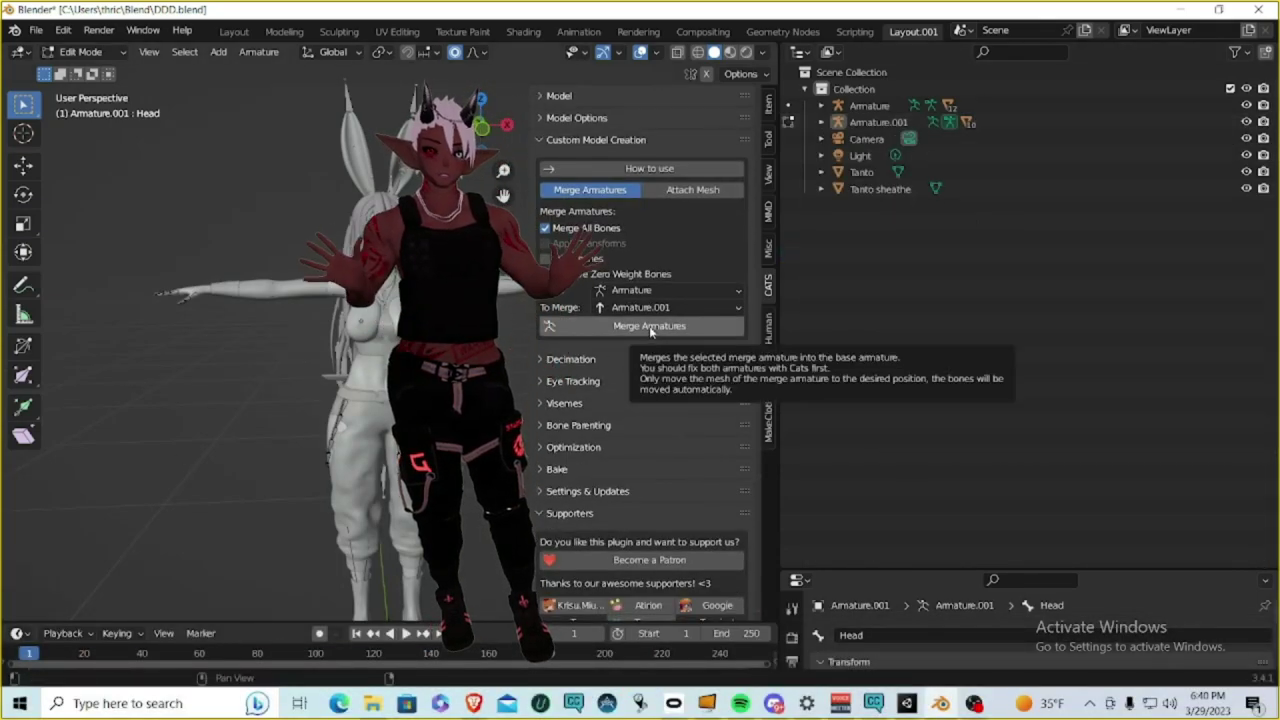
{"action": "left_click", "coordinate": [655, 326]}
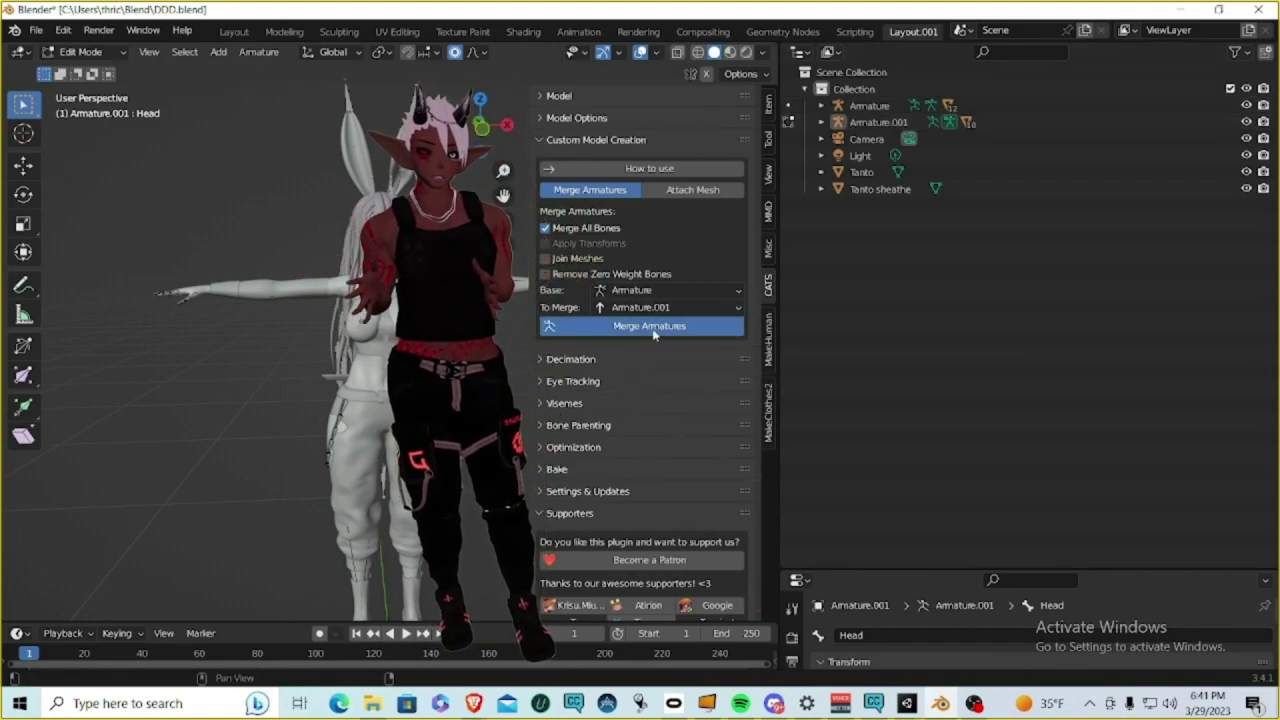
Step: Examine the merged Armature's bone hierarchy, expanding Leg.L and Leg.R down to the toes
{"action": "left_click", "coordinate": [821, 105]}
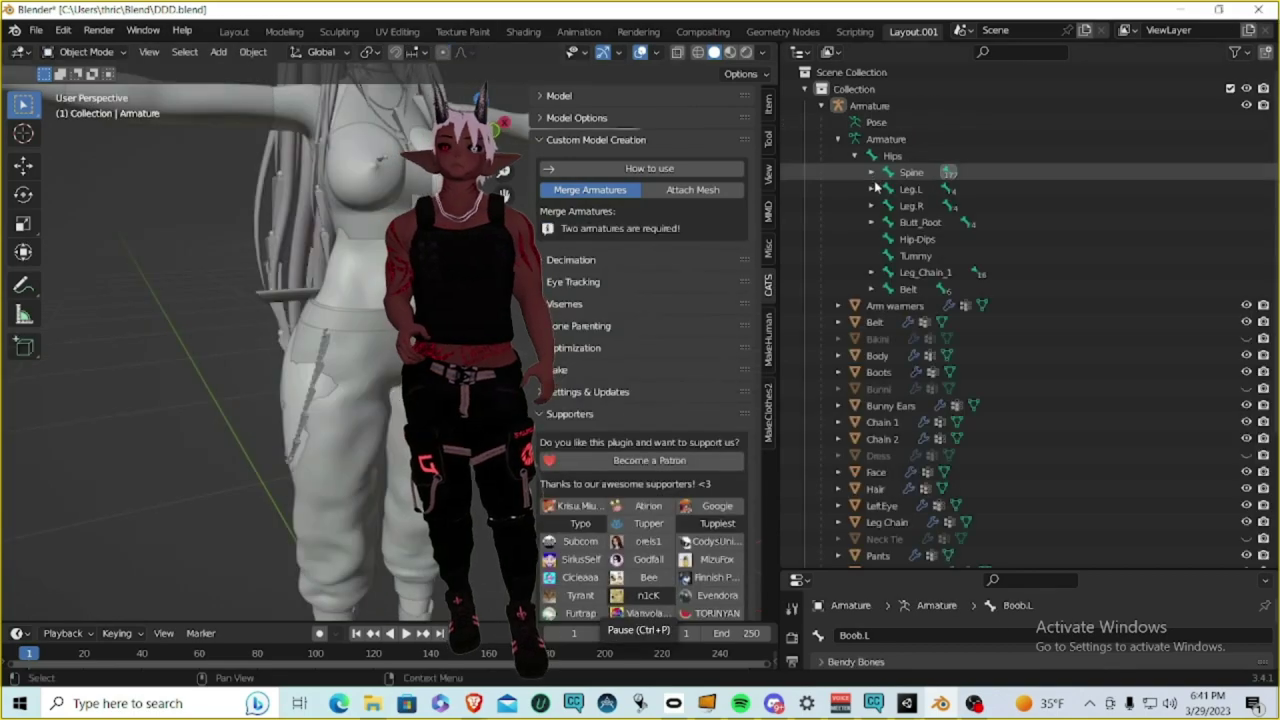
{"action": "left_click", "coordinate": [871, 189]}
{"action": "left_click", "coordinate": [888, 206]}
{"action": "left_click", "coordinate": [904, 222]}
{"action": "left_click", "coordinate": [871, 272]}
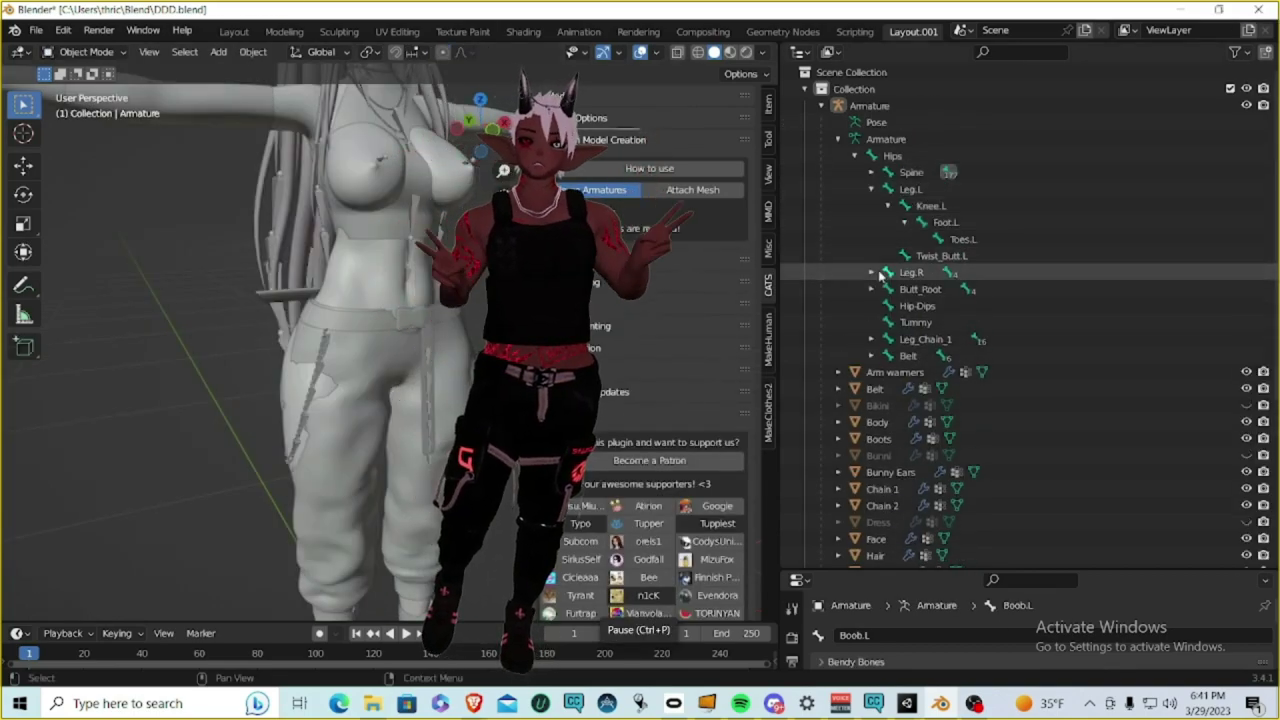
{"action": "left_click", "coordinate": [888, 289]}
{"action": "left_click", "coordinate": [904, 305]}
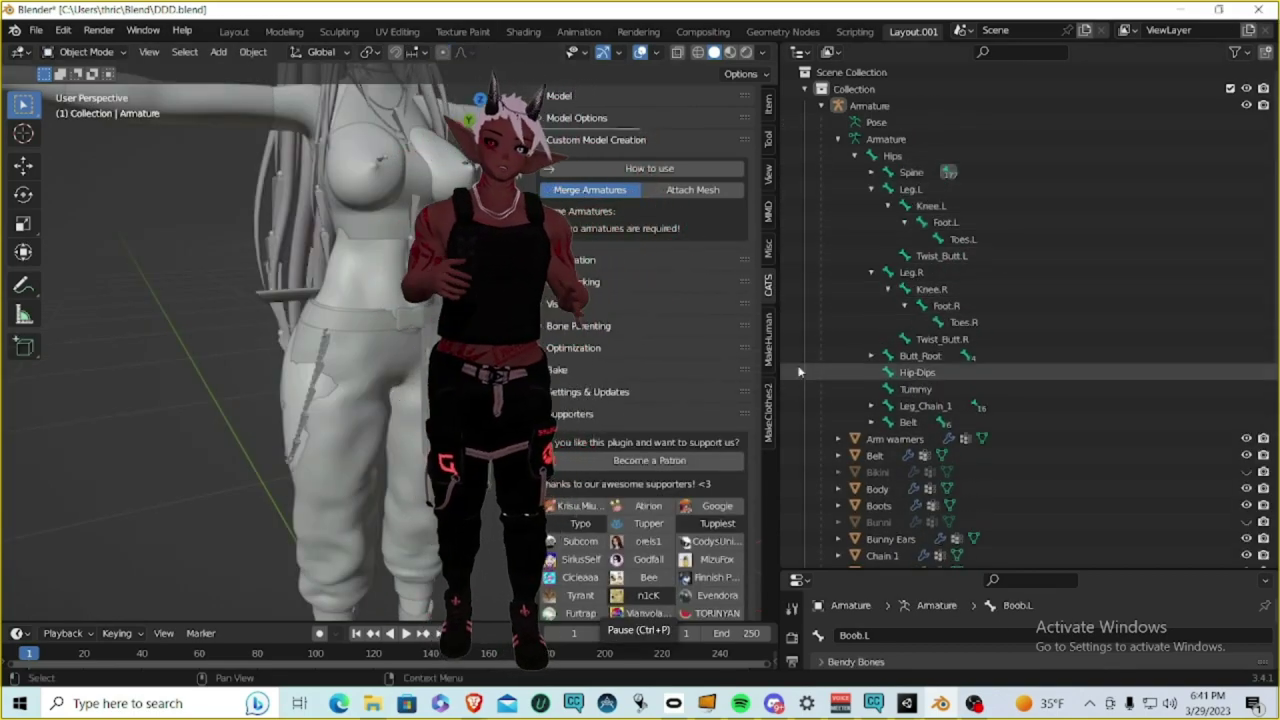
Step: Collapse the merged Armature's bone branches and the Armature object itself in the Outliner
{"action": "left_click", "coordinate": [838, 139]}
{"action": "left_click", "coordinate": [838, 139]}
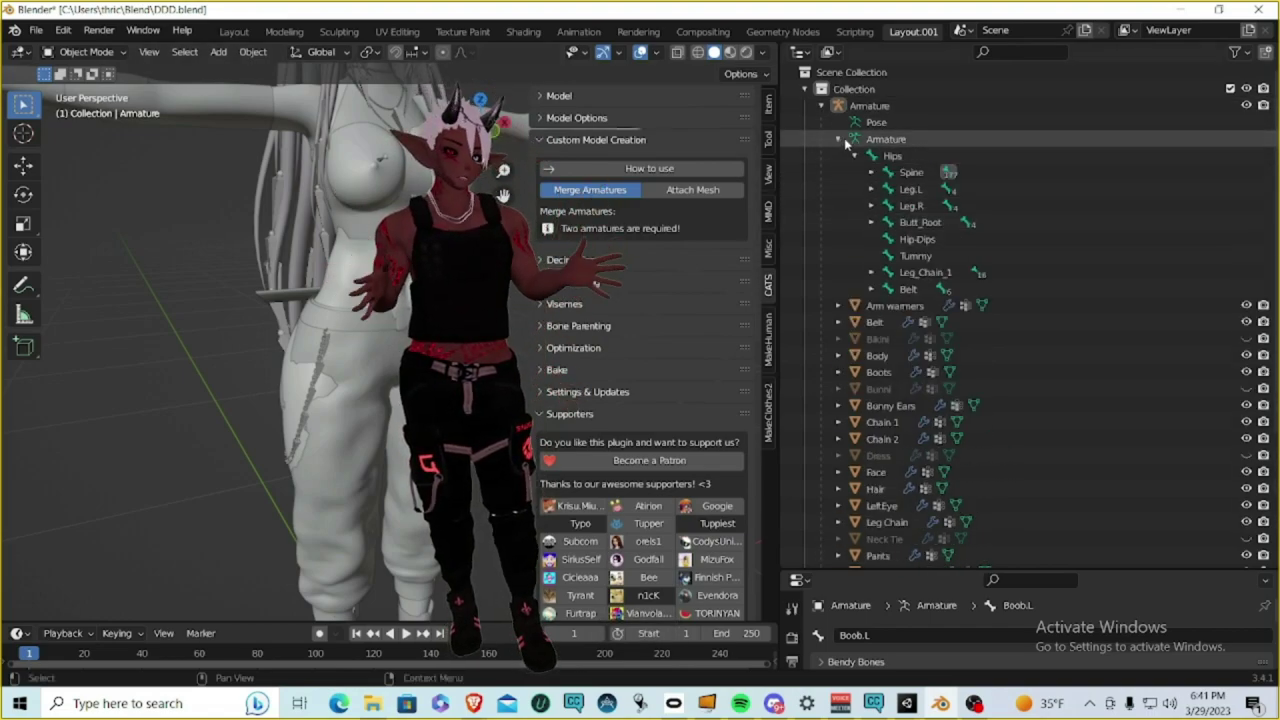
{"action": "left_click", "coordinate": [839, 139]}
{"action": "left_click", "coordinate": [821, 105]}
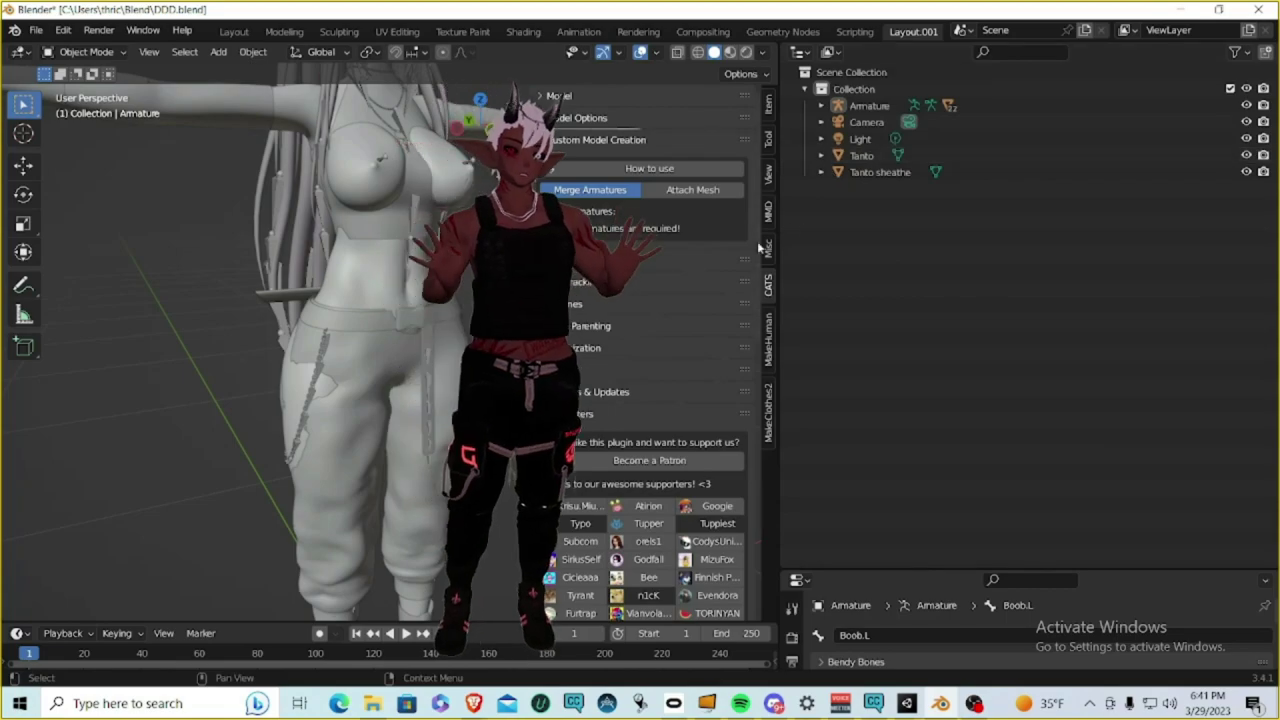
{"action": "scroll", "coordinate": [350, 372], "scroll_direction": "down", "scroll_amount": 3}
{"action": "mouse_move", "coordinate": [369, 379]}
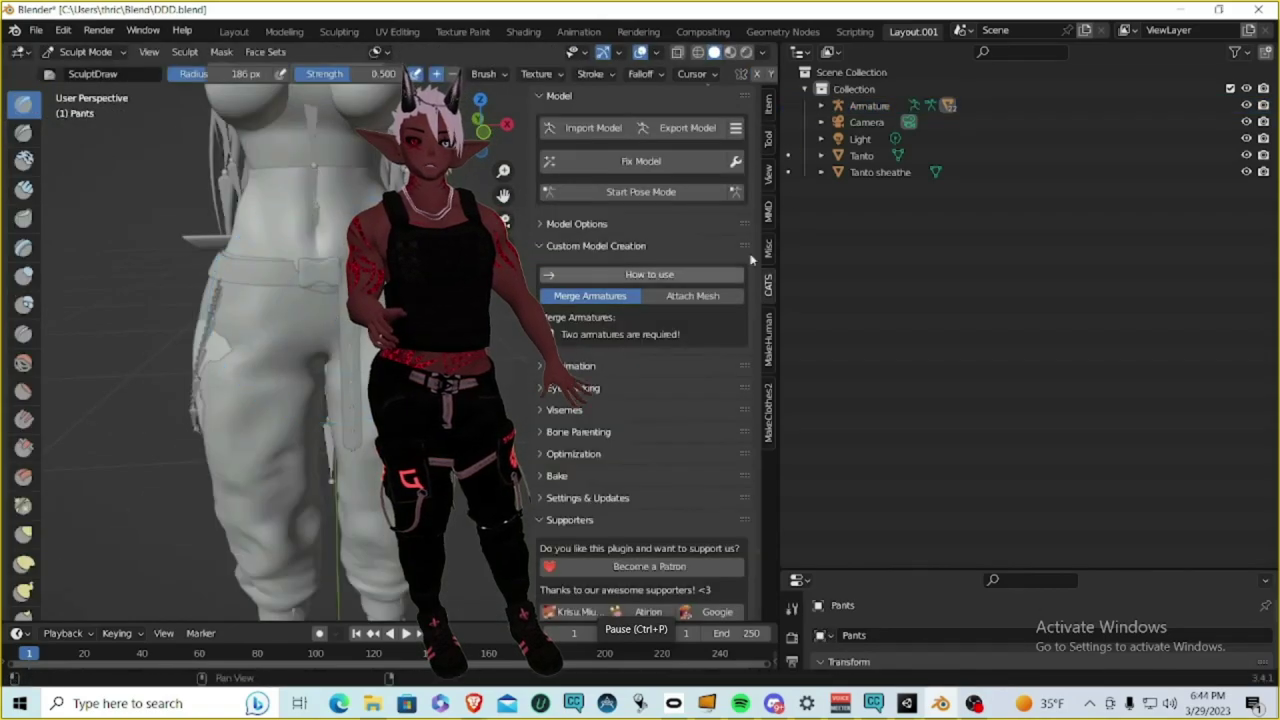
{"action": "left_click", "coordinate": [639, 658]}
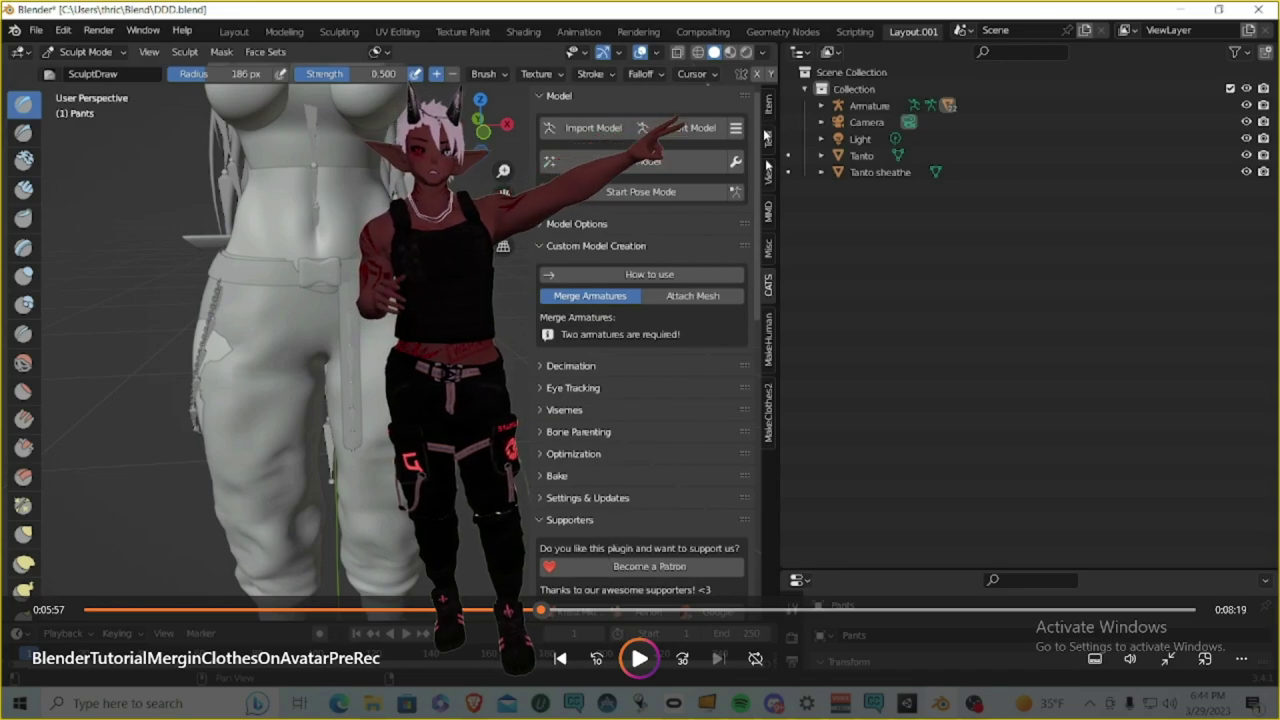
{"action": "left_click", "coordinate": [638, 658]}
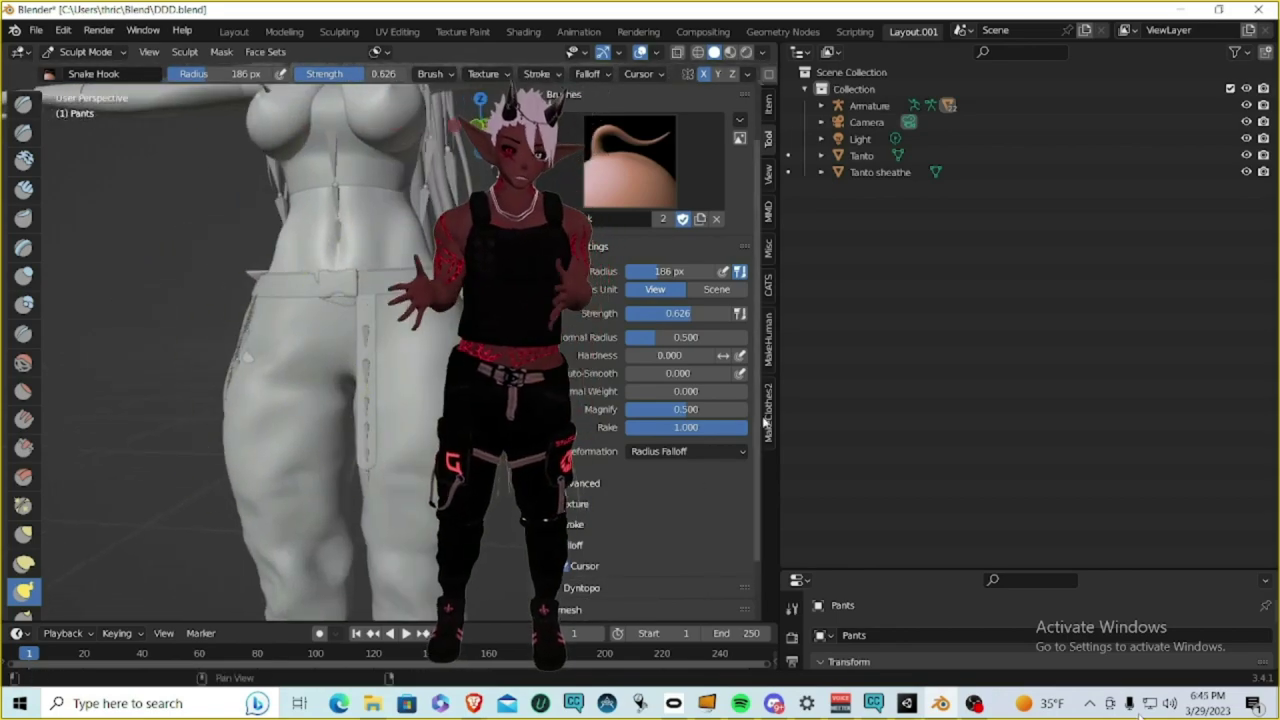
{"action": "scroll", "coordinate": [695, 484], "scroll_direction": "down", "scroll_amount": 3}
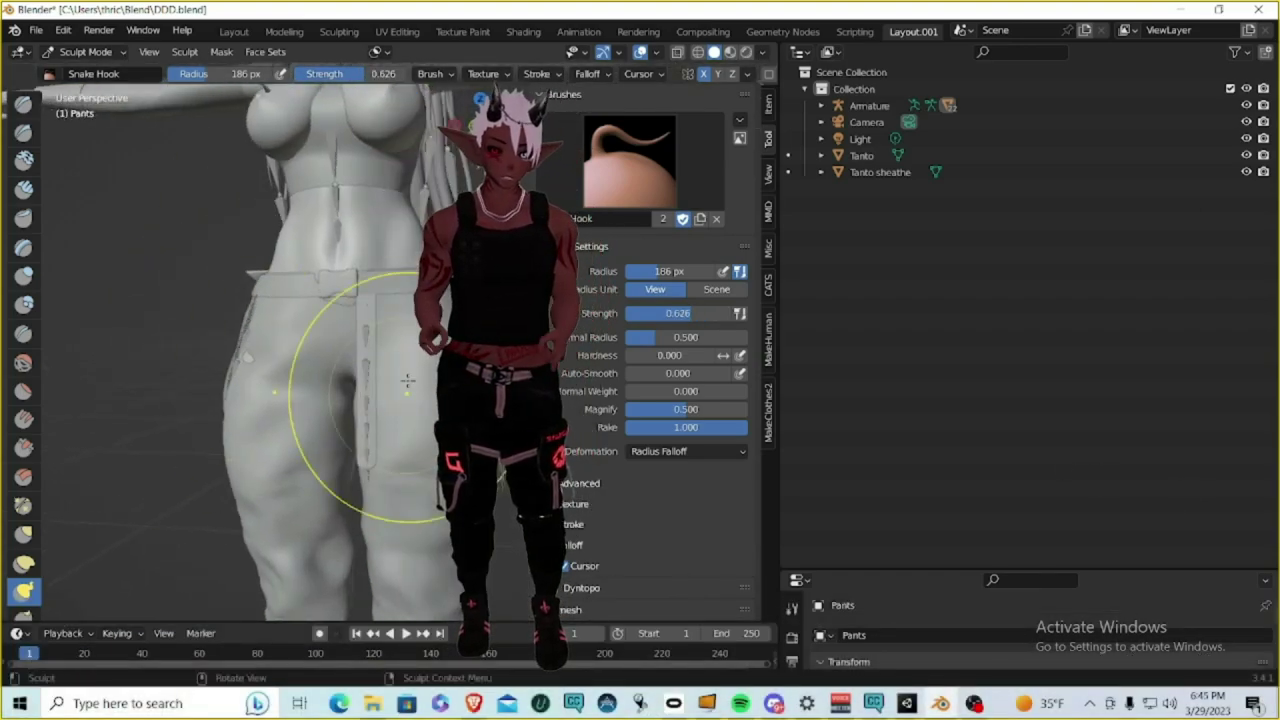
Step: Show the sculpt Symmetry settings and inspect how the Pants fit around the belt, hips and back
{"action": "left_click", "coordinate": [629, 570]}
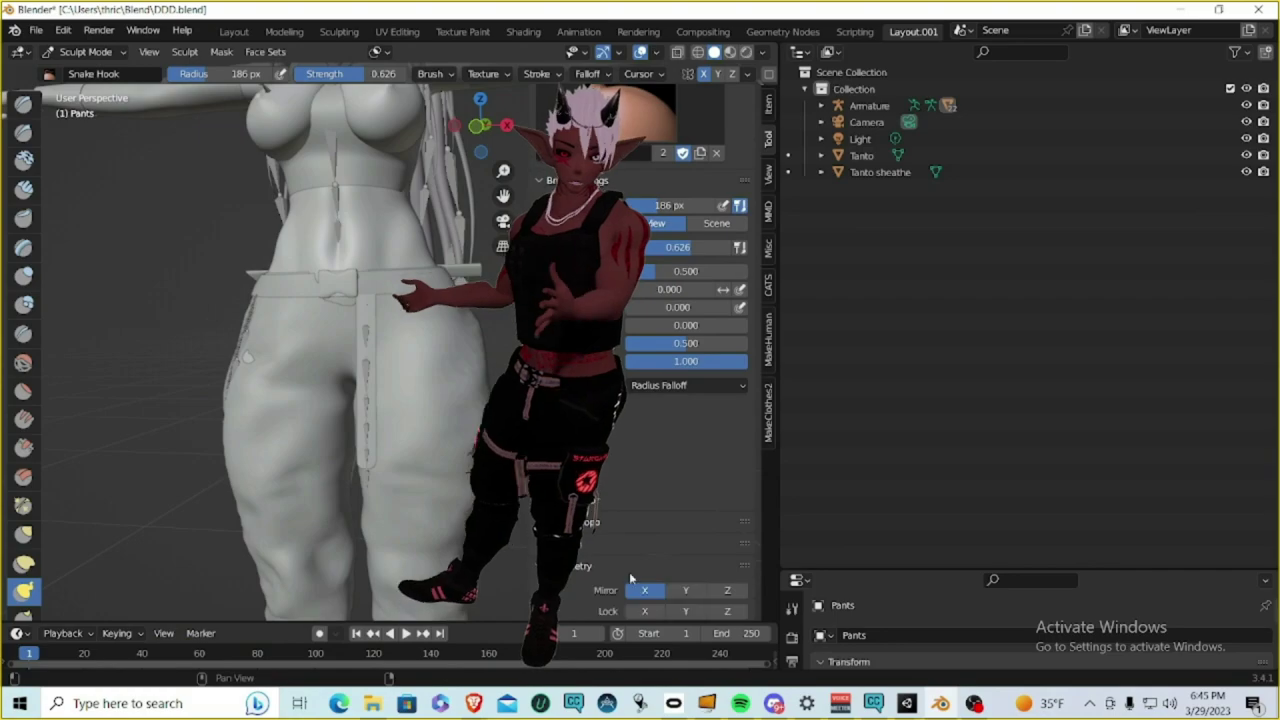
{"action": "mouse_move", "coordinate": [240, 358]}
{"action": "middle_mouse_down"}
{"action": "mouse_move", "coordinate": [290, 362]}
{"action": "mouse_move", "coordinate": [237, 364]}
{"action": "mouse_move", "coordinate": [403, 410]}
{"action": "middle_mouse_up"}
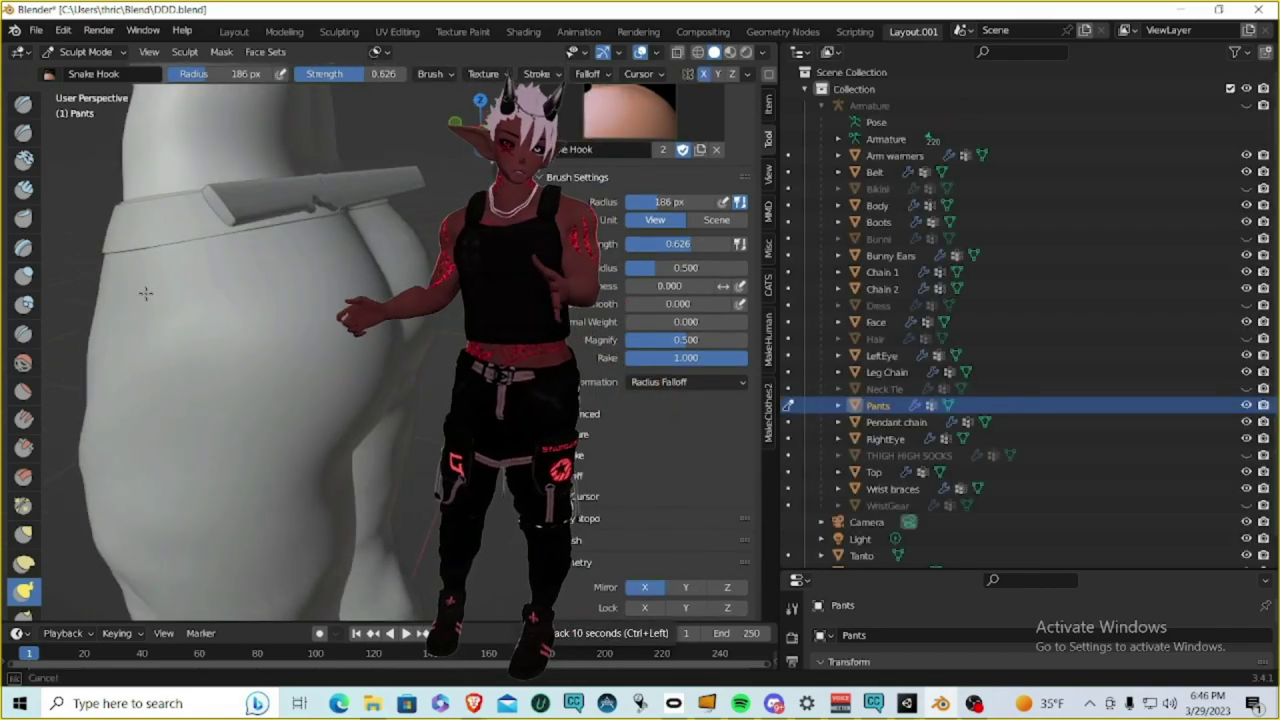
{"action": "mouse_move", "coordinate": [147, 294]}
{"action": "middle_mouse_down"}
{"action": "mouse_move", "coordinate": [370, 292]}
{"action": "mouse_move", "coordinate": [345, 368]}
{"action": "middle_mouse_up"}
Step: Choose the Smooth brush for the back and side of the Pants, and return to Snake Hook with X mirroring off
{"action": "key", "text": "shift+s"}
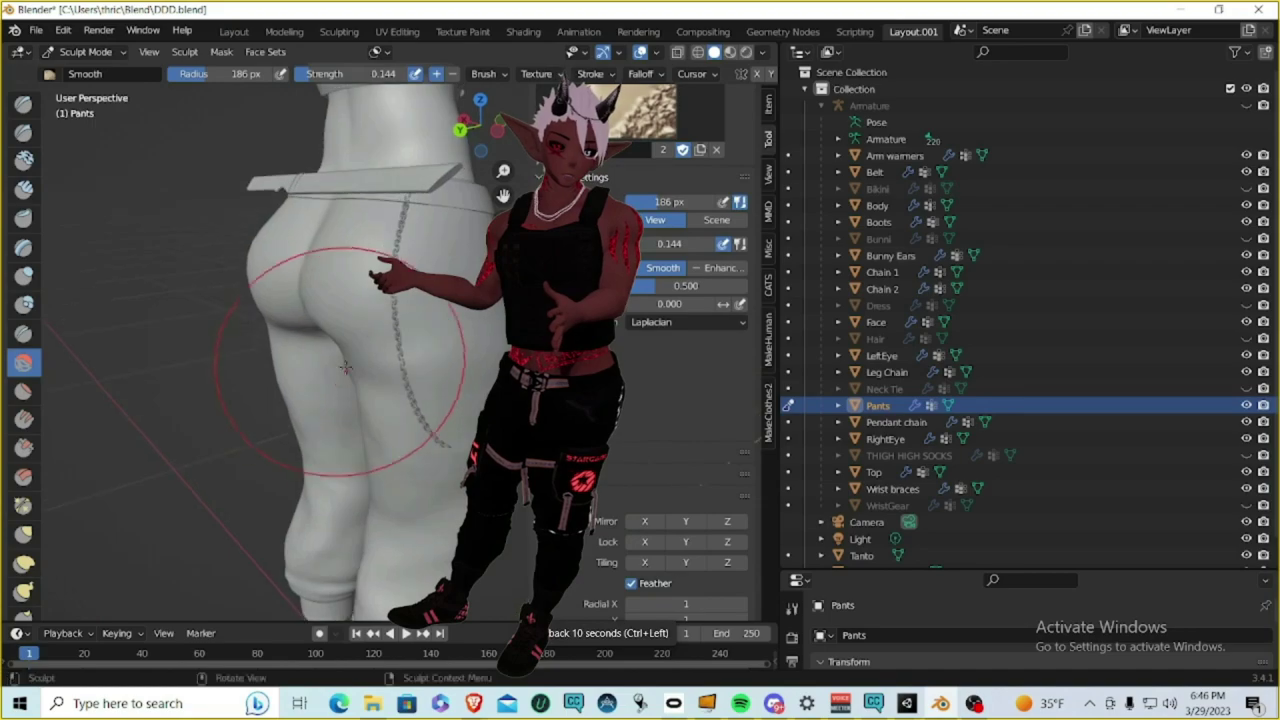
{"action": "mouse_move", "coordinate": [349, 368]}
{"action": "middle_mouse_down"}
{"action": "mouse_move", "coordinate": [350, 350]}
{"action": "mouse_move", "coordinate": [420, 300]}
{"action": "mouse_move", "coordinate": [473, 298]}
{"action": "middle_mouse_up"}
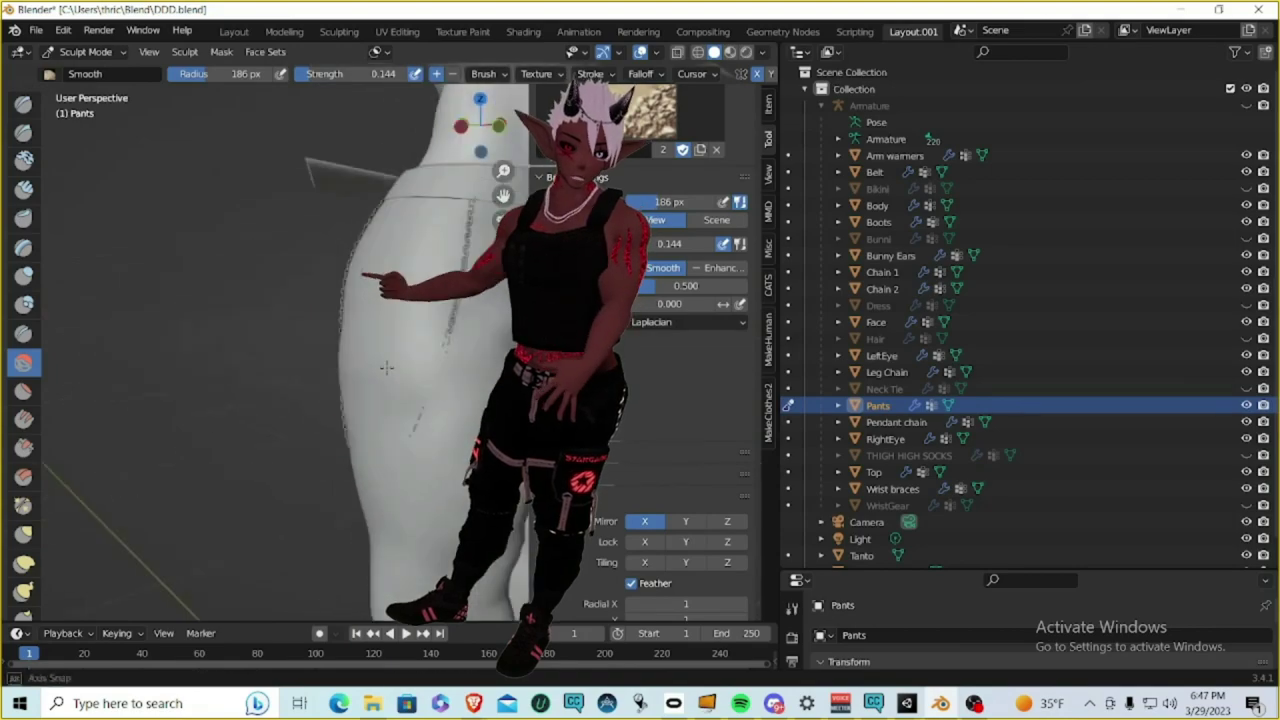
{"action": "middle_click_drag", "start_coordinate": [386, 368], "coordinate": [430, 365]}
{"action": "mouse_move", "coordinate": [300, 330]}
{"action": "middle_mouse_down"}
{"action": "mouse_move", "coordinate": [251, 263]}
{"action": "mouse_move", "coordinate": [141, 381]}
{"action": "mouse_move", "coordinate": [104, 256]}
{"action": "mouse_move", "coordinate": [161, 340]}
{"action": "mouse_move", "coordinate": [190, 330]}
{"action": "middle_mouse_up"}
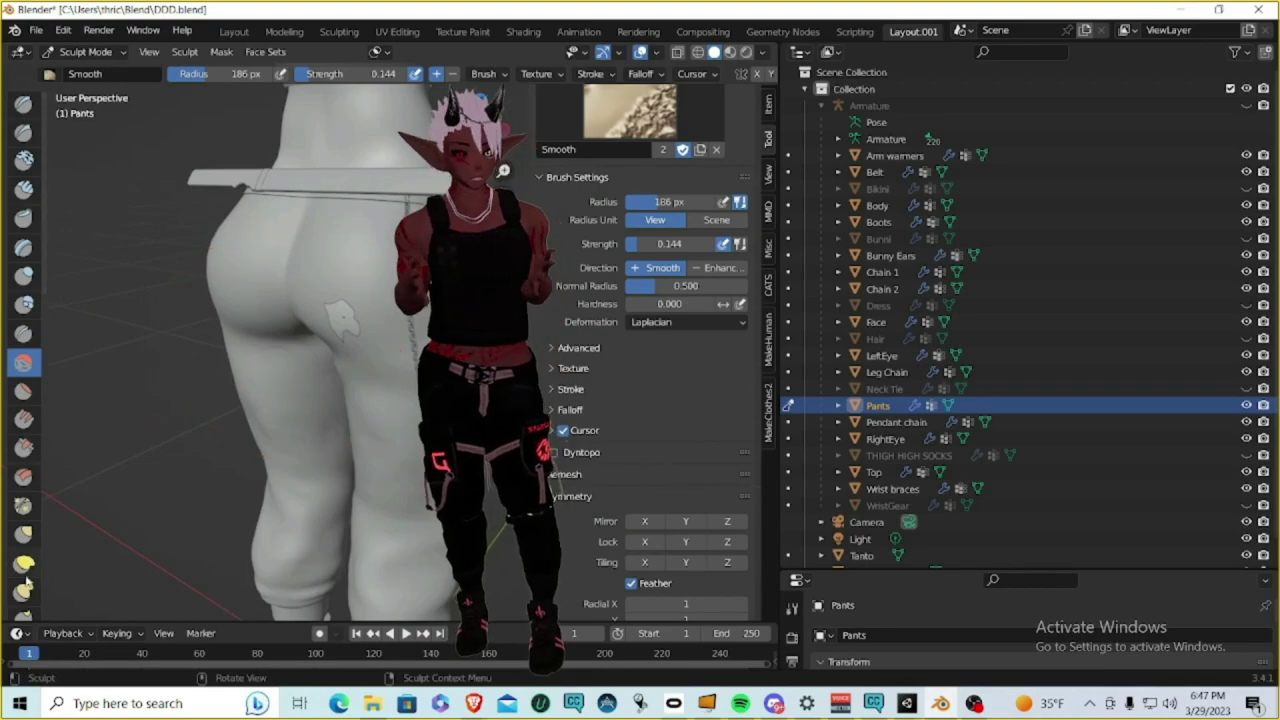
{"action": "key", "text": "k"}
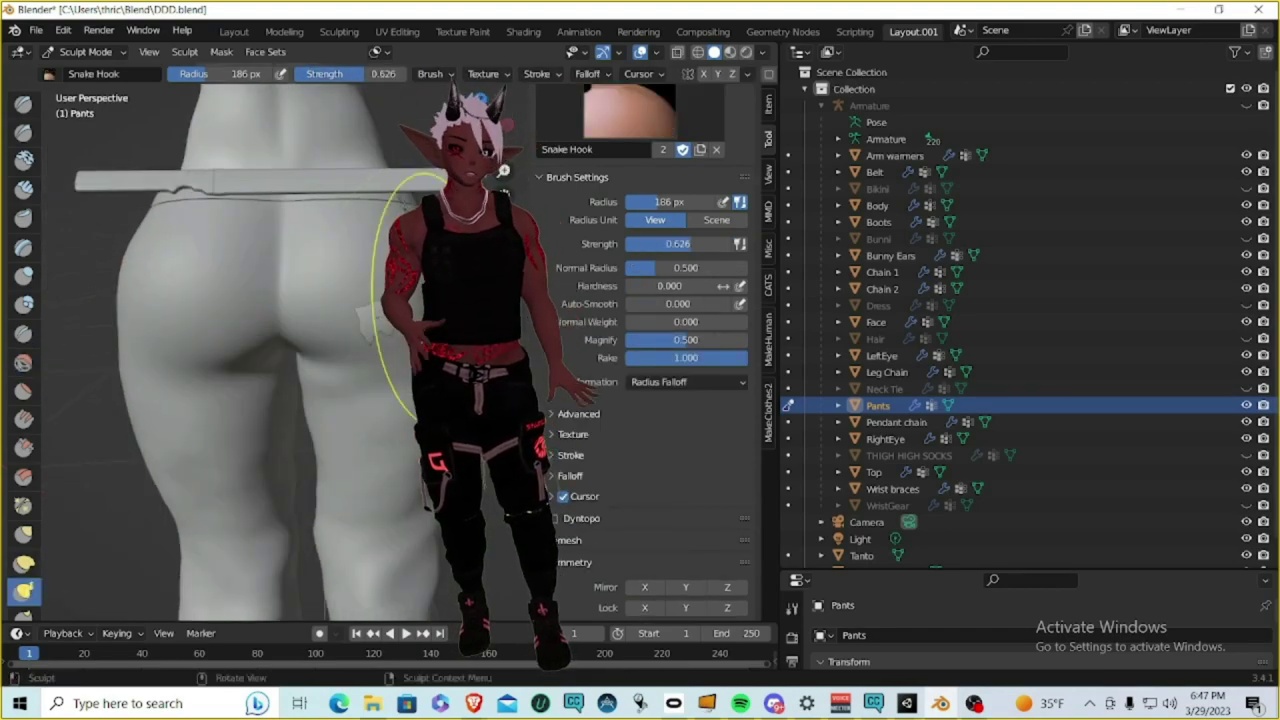
Step: Select the Pendant chain, Chain 2 and Belt objects in turn to point out the separate accessories
{"action": "left_click", "coordinate": [900, 424]}
{"action": "middle_click_drag", "start_coordinate": [457, 529], "coordinate": [335, 480]}
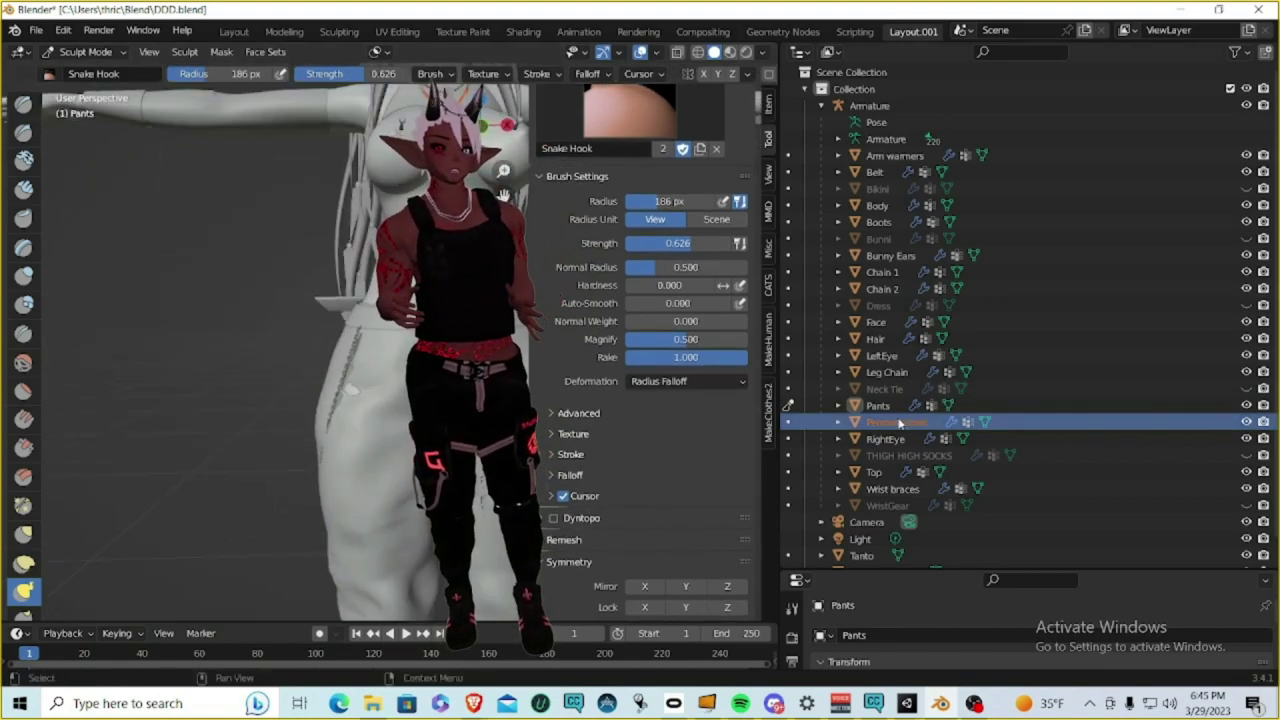
{"action": "left_click", "coordinate": [882, 289]}
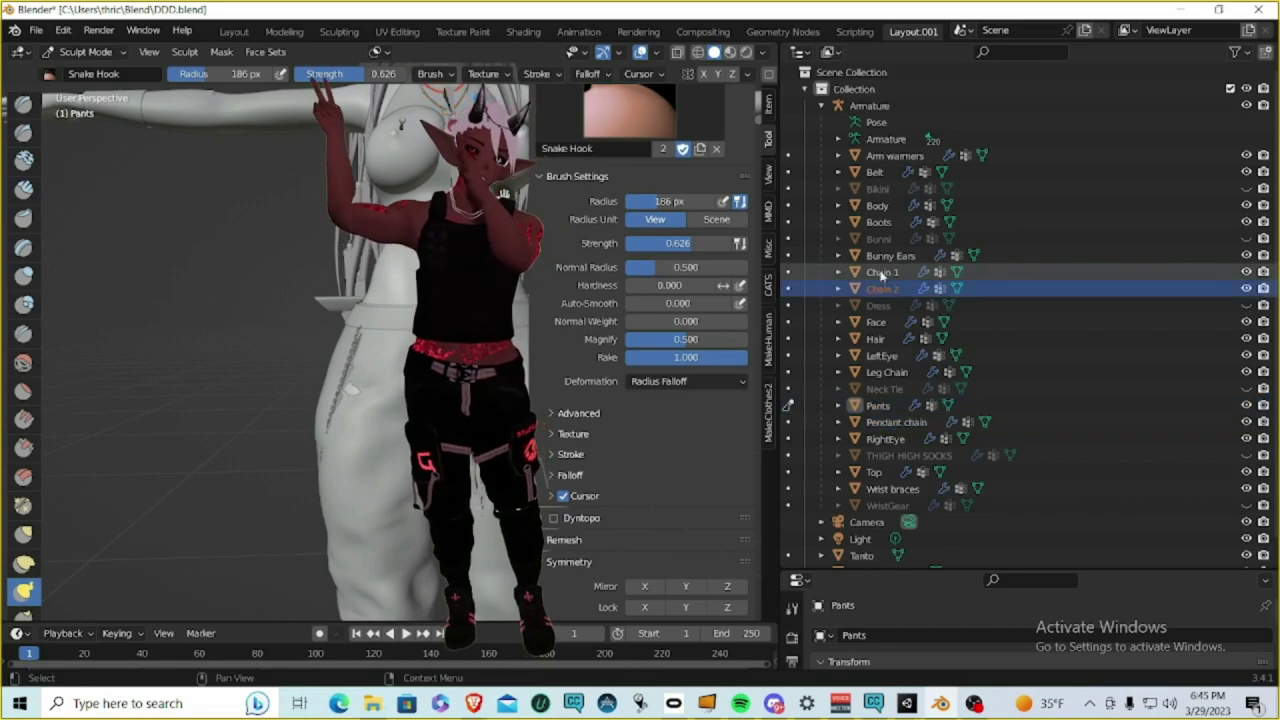
{"action": "left_click", "coordinate": [874, 172]}
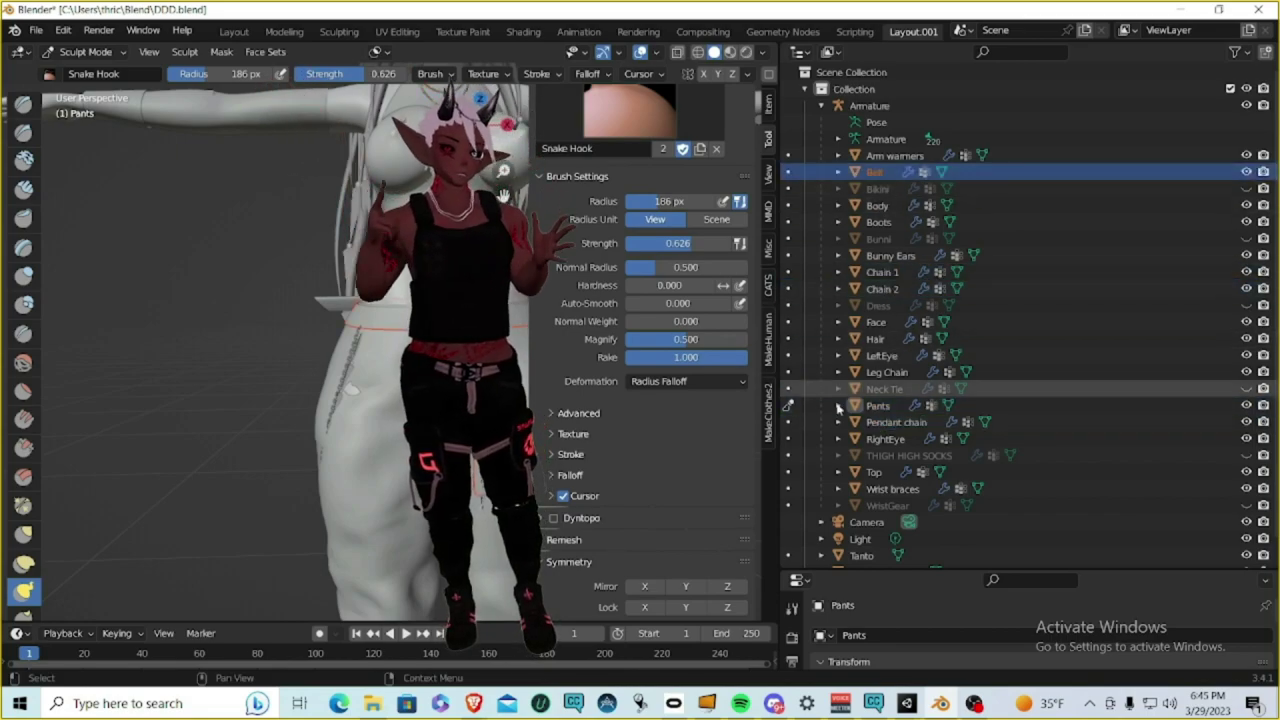
Step: Make the Leg Chain the sculpted object and examine how it hangs along the hip and thigh
{"action": "left_click", "coordinate": [885, 372]}
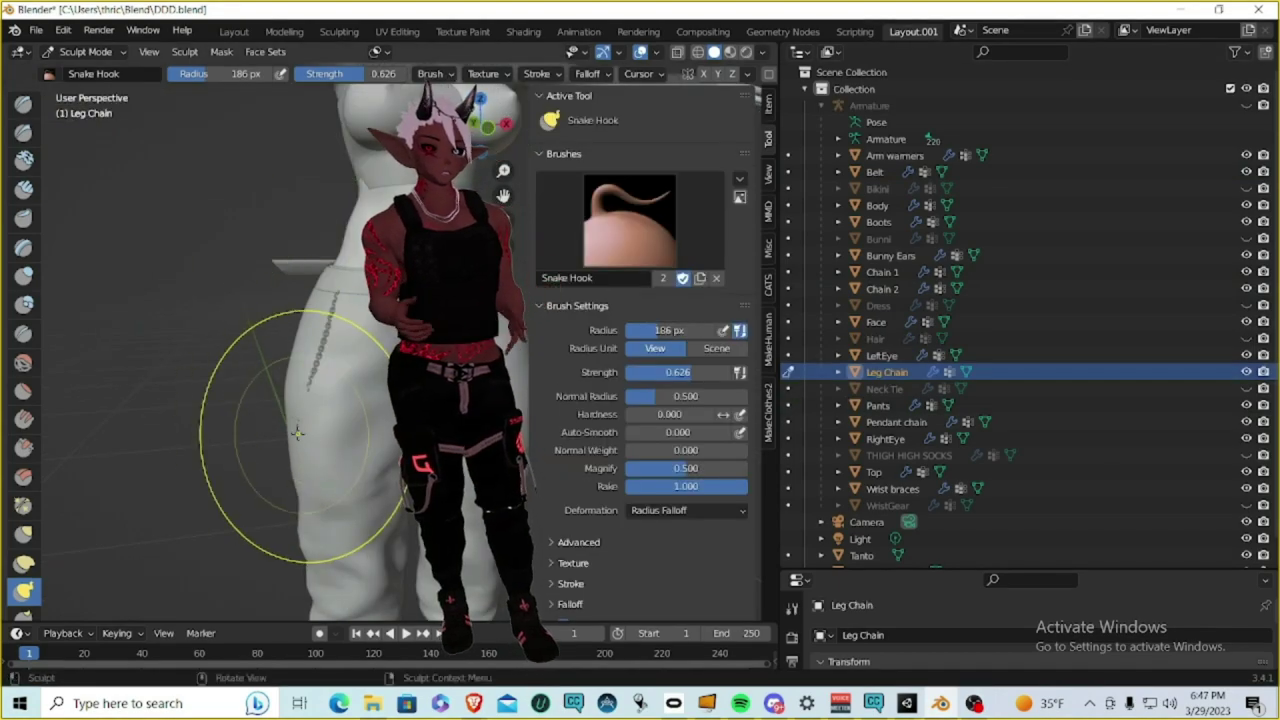
{"action": "middle_click_drag", "start_coordinate": [312, 340], "coordinate": [330, 385]}
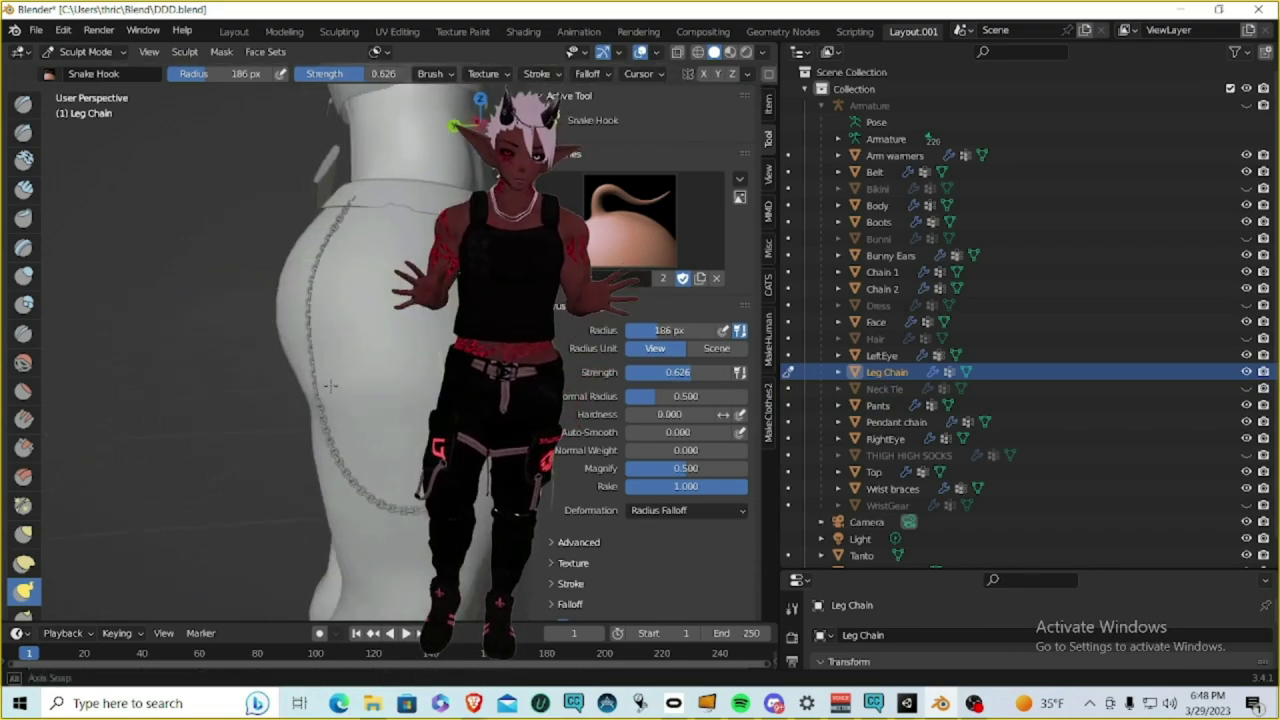
{"action": "mouse_move", "coordinate": [177, 371]}
{"action": "middle_mouse_down"}
{"action": "mouse_move", "coordinate": [340, 364]}
{"action": "mouse_move", "coordinate": [271, 214]}
{"action": "mouse_move", "coordinate": [306, 206]}
{"action": "middle_mouse_up"}
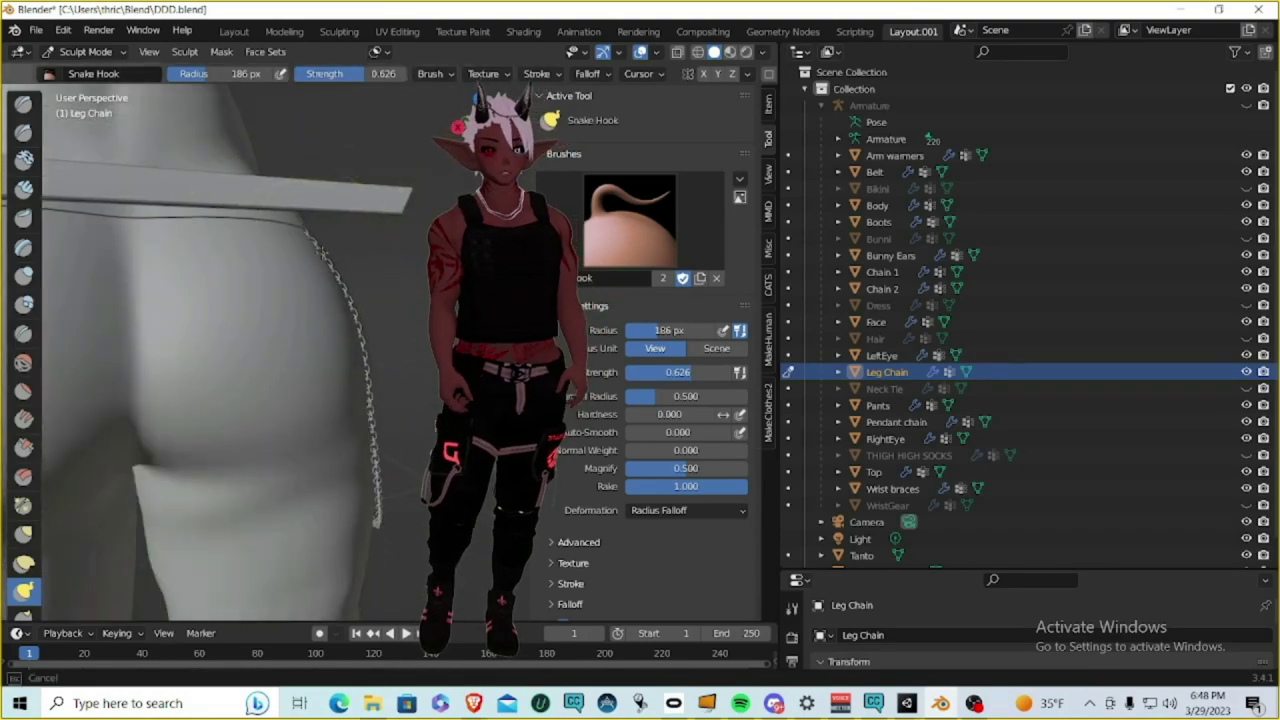
{"action": "right_click", "coordinate": [679, 606]}
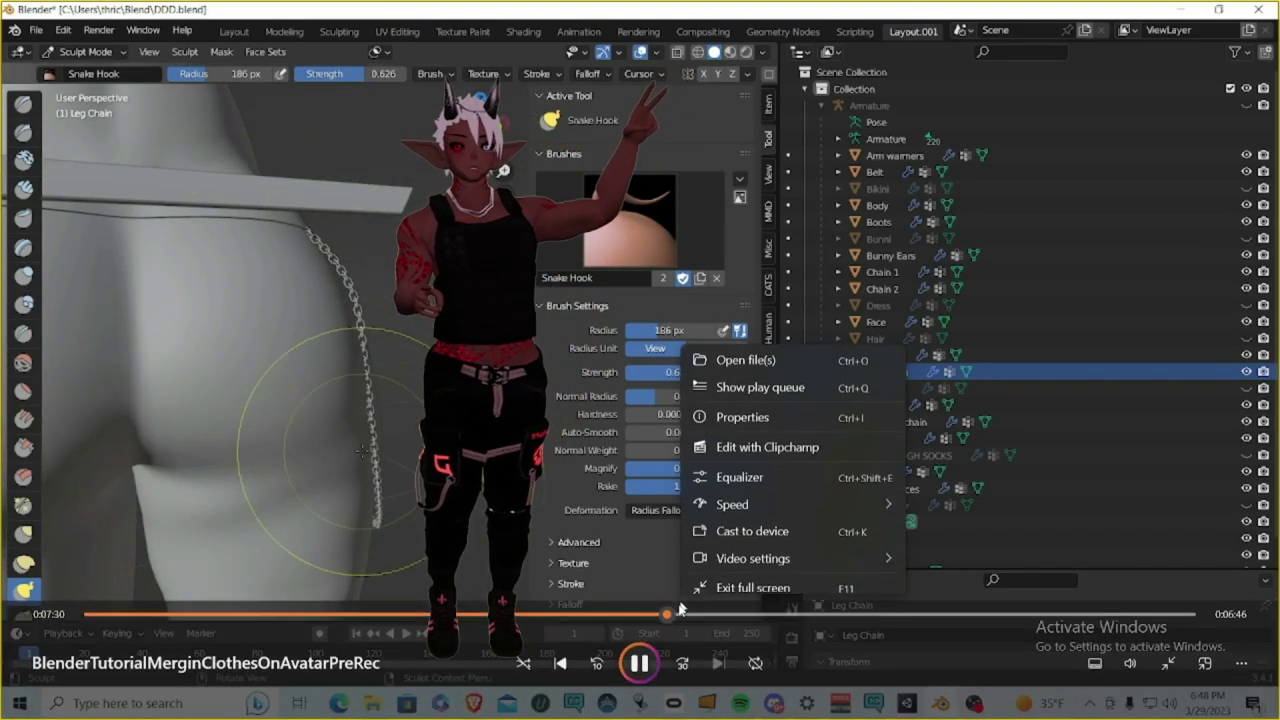
{"action": "left_click", "coordinate": [640, 658]}
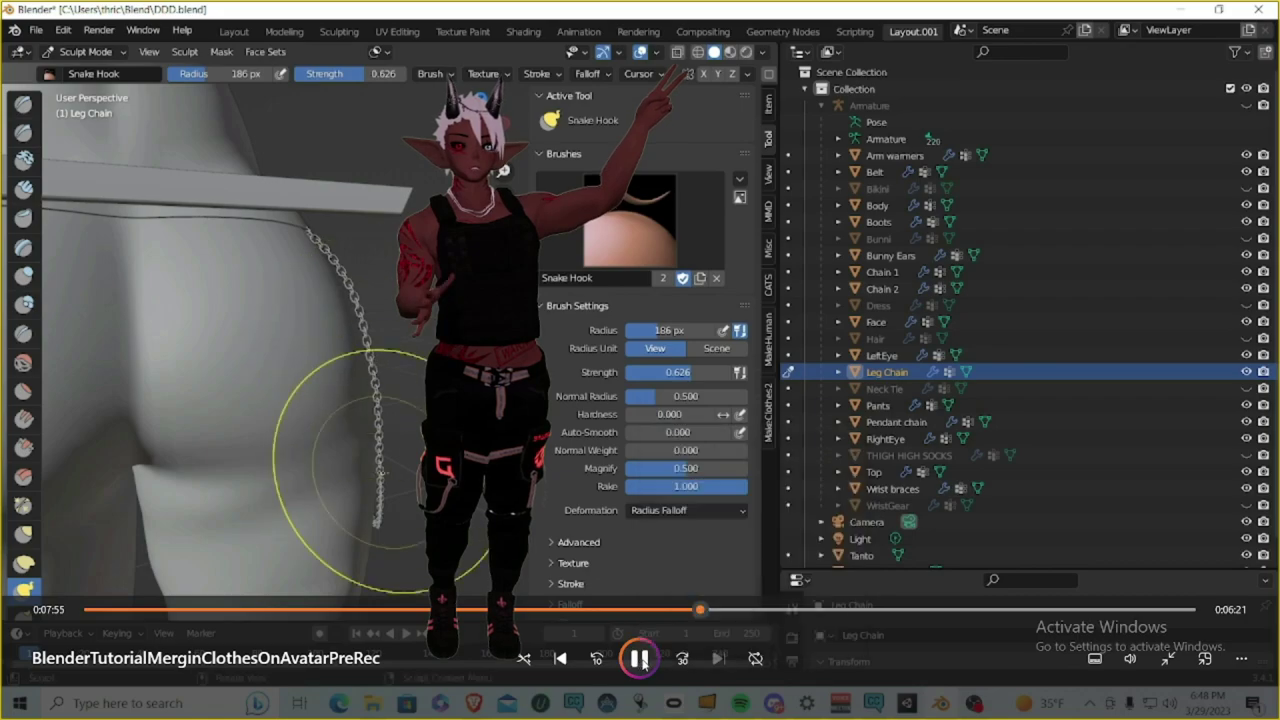
{"action": "left_click", "coordinate": [641, 660]}
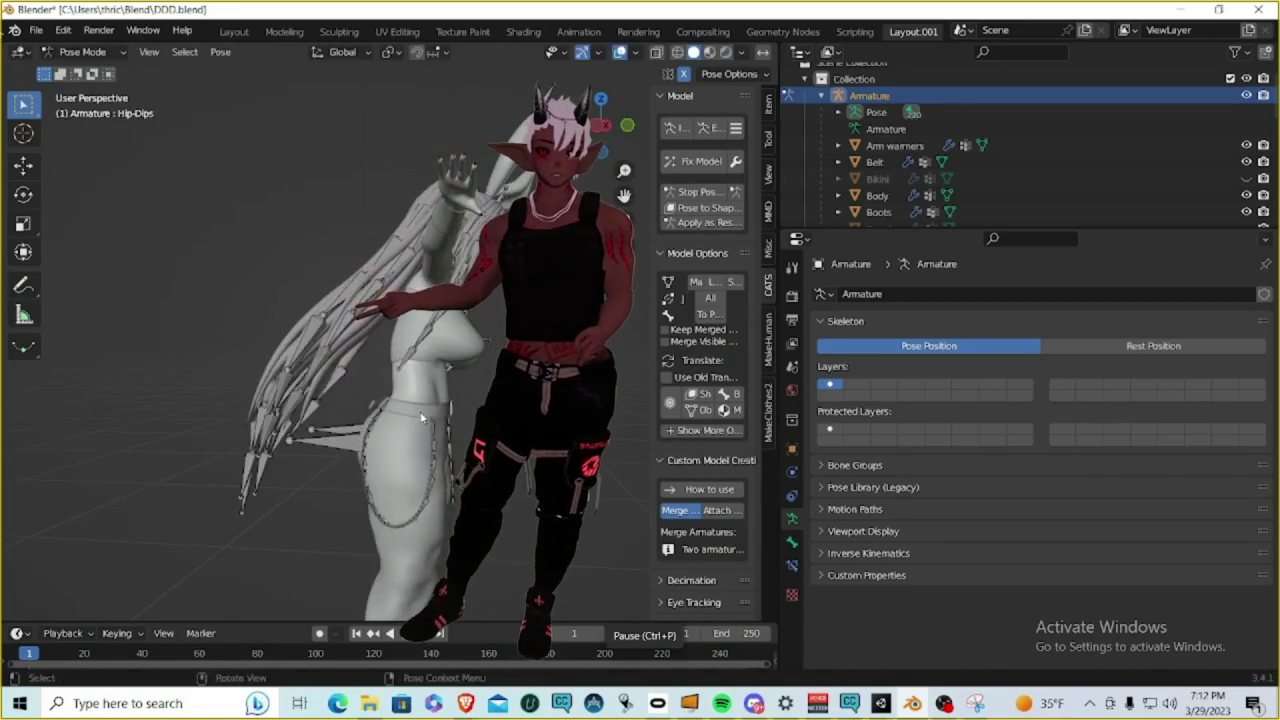
Step: Rotate a bone of the merged Armature in Pose Mode to test how the clothes follow the body
{"action": "key", "text": "r"}
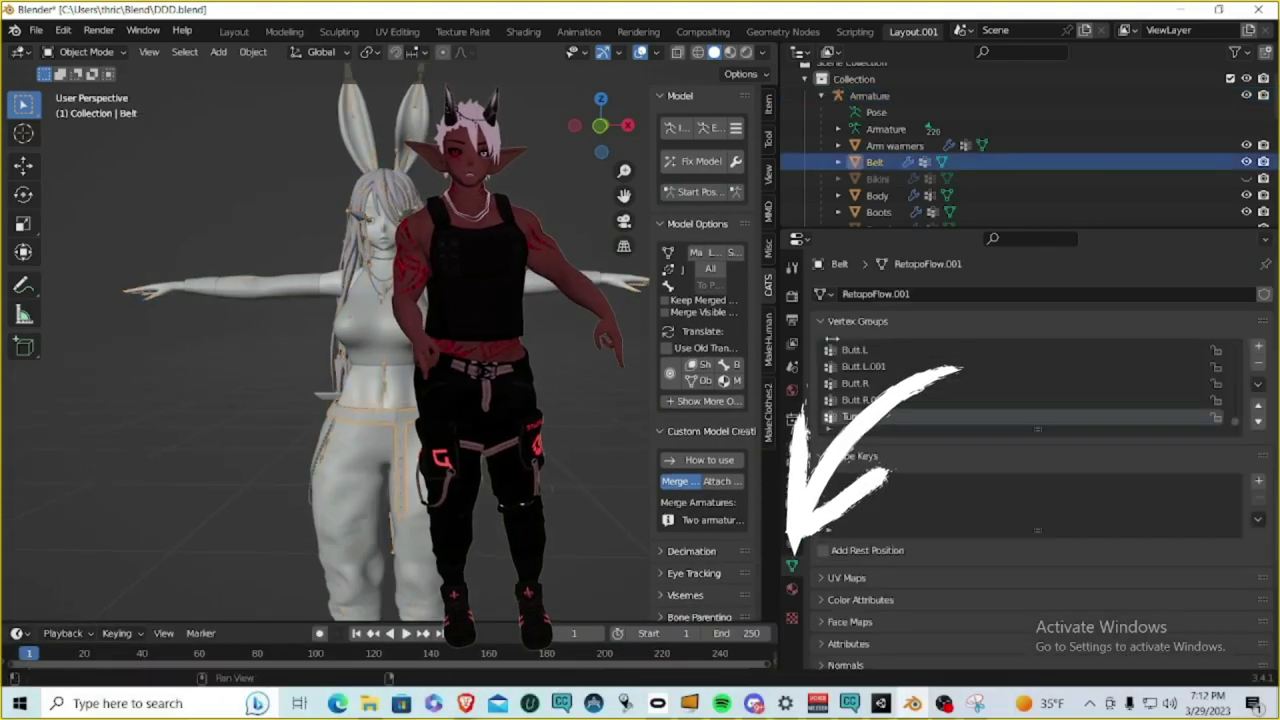
{"action": "left_click", "coordinate": [643, 659]}
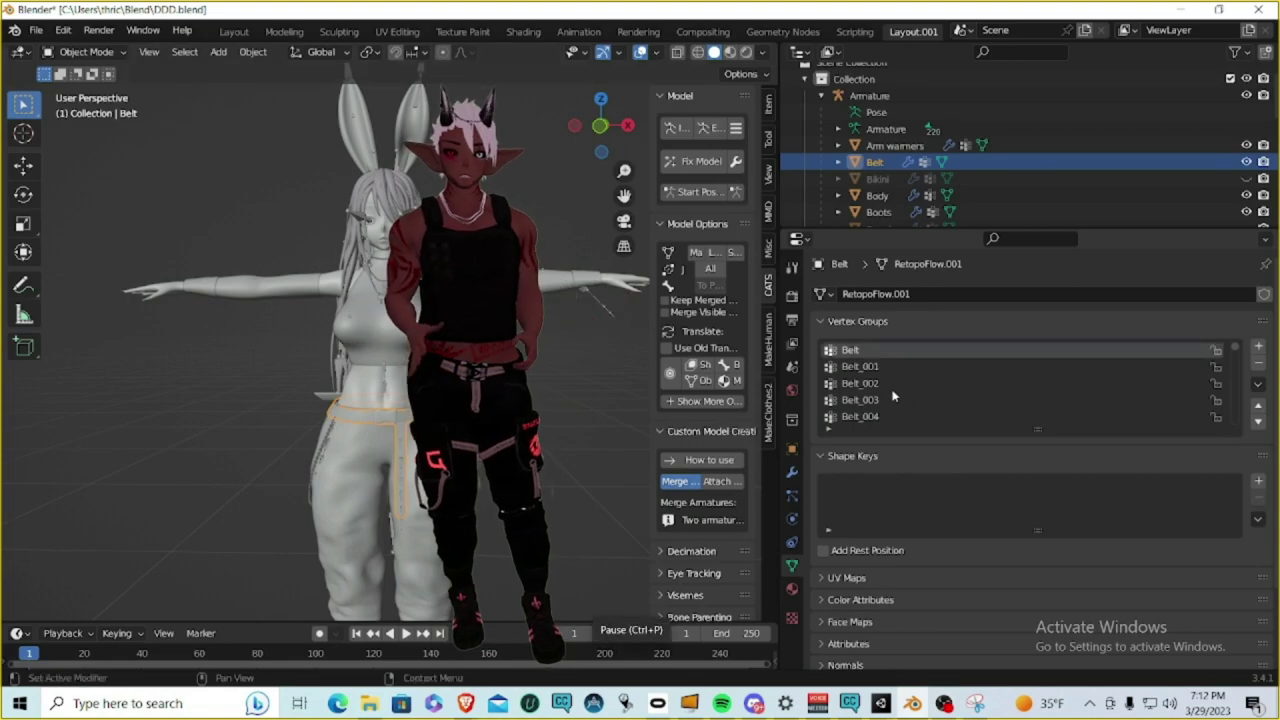
Step: Put the Belt into Weight Paint mode and display the model as a see-through wireframe
{"action": "key", "text": "ctrl+Tab"}
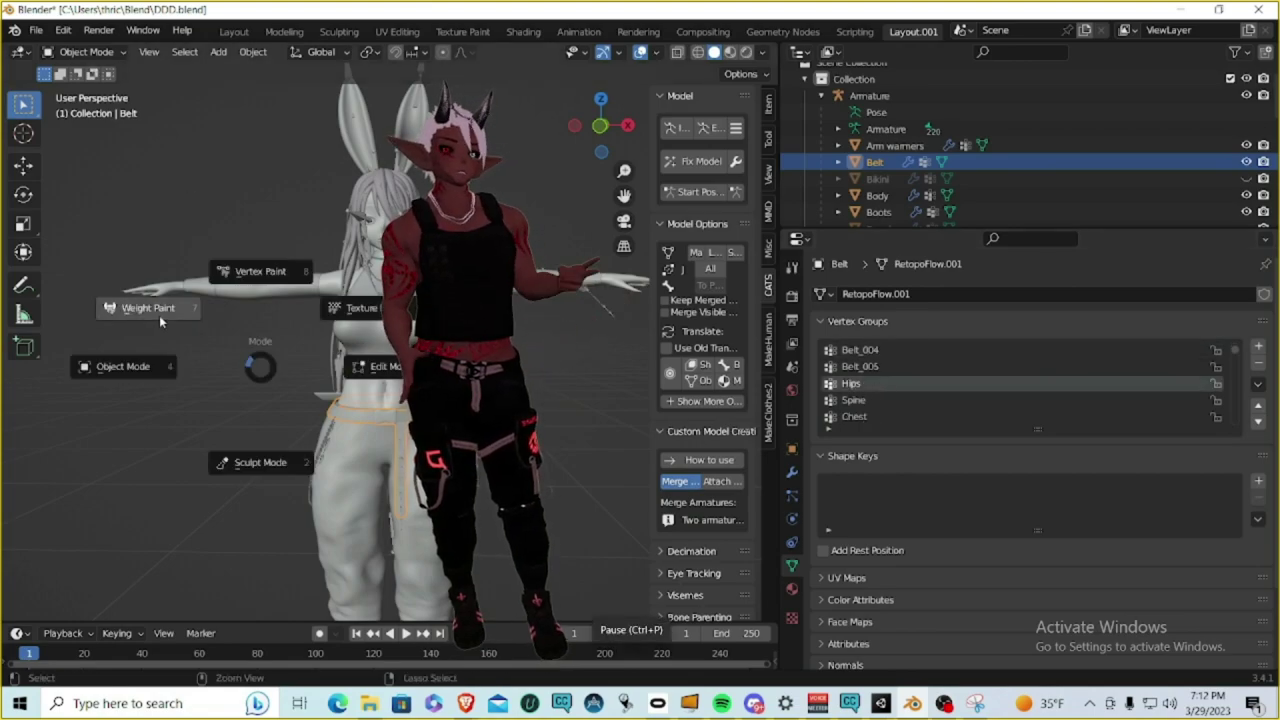
{"action": "left_click", "coordinate": [157, 308]}
{"action": "scroll", "coordinate": [342, 465], "scroll_direction": "up", "scroll_amount": 5}
{"action": "scroll", "coordinate": [914, 357], "scroll_direction": "up", "scroll_amount": 2}
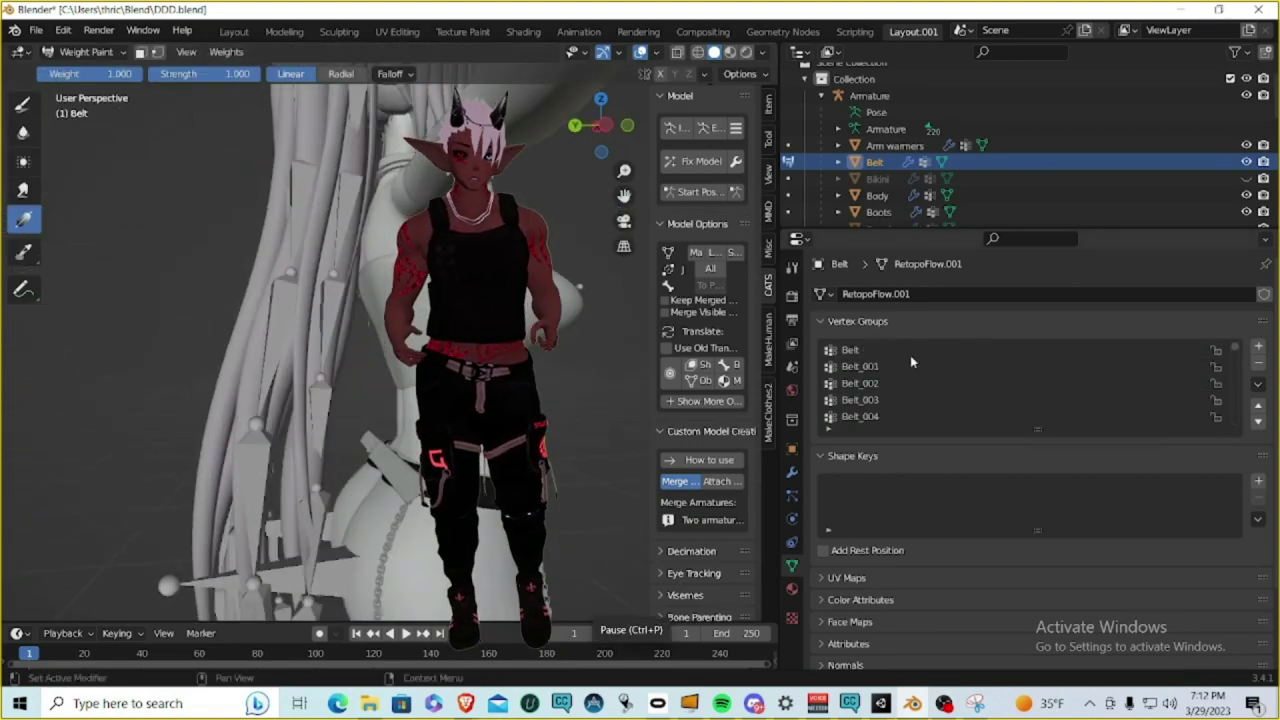
{"action": "key", "text": "alt+z"}
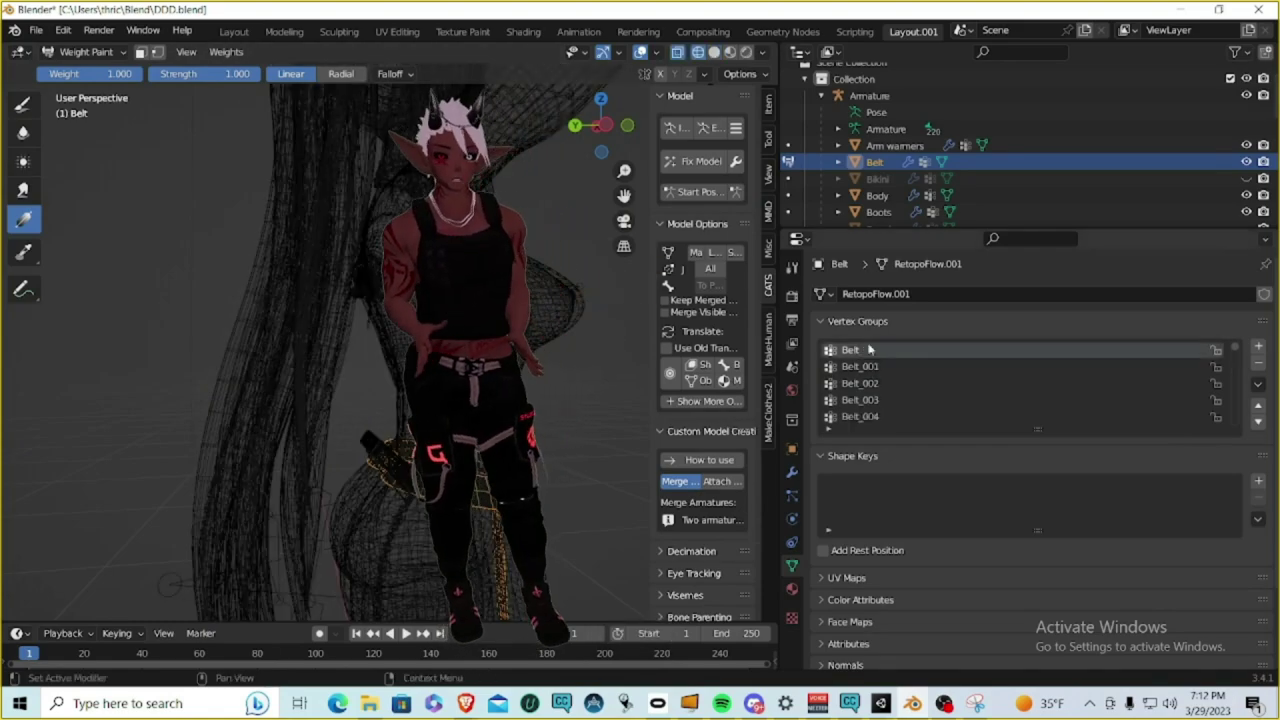
Step: Make Hips the active vertex group of the Belt
{"action": "scroll", "coordinate": [871, 416], "scroll_direction": "down", "scroll_amount": 1}
{"action": "scroll", "coordinate": [868, 414], "scroll_direction": "up", "scroll_amount": 2}
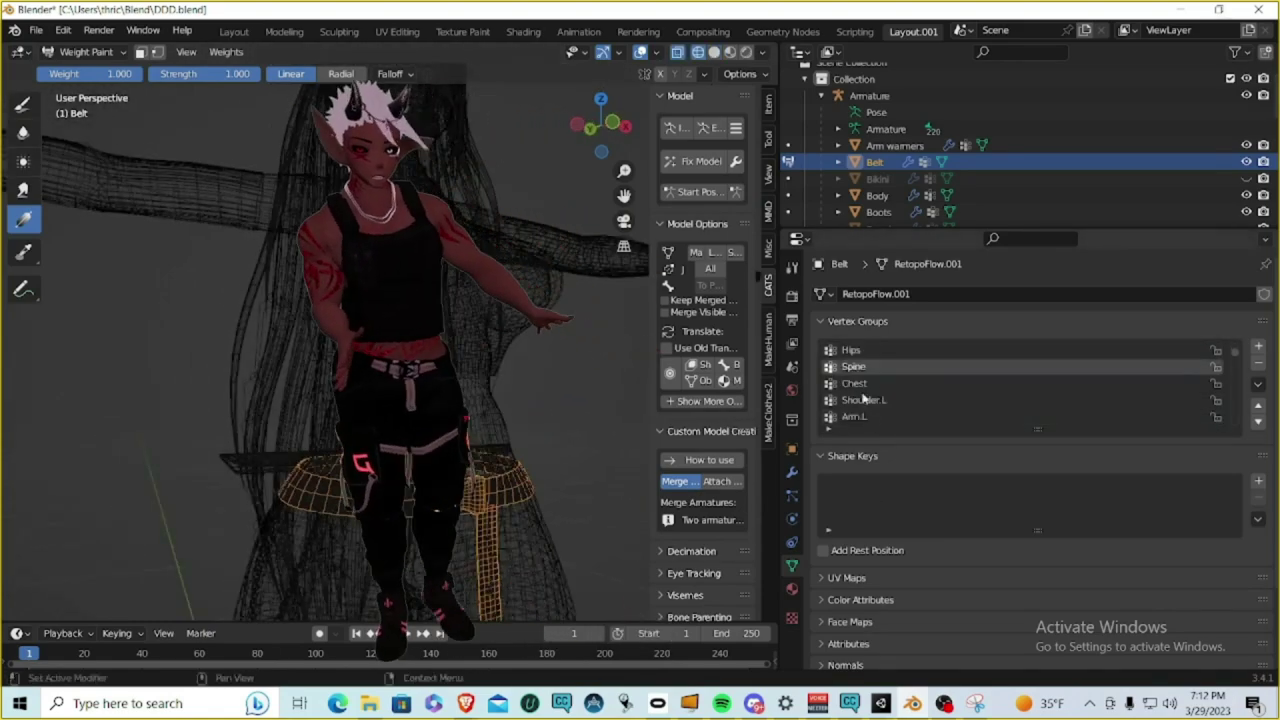
{"action": "scroll", "coordinate": [862, 414], "scroll_direction": "down", "scroll_amount": 2}
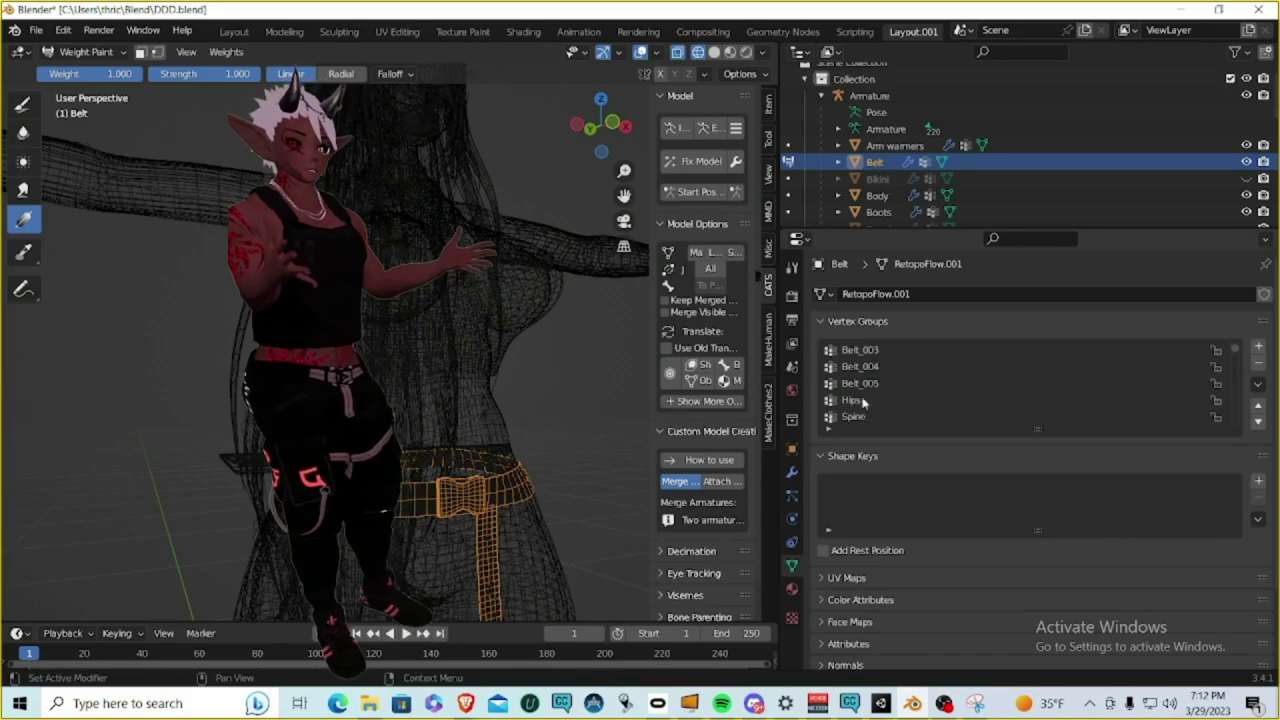
{"action": "left_click", "coordinate": [851, 400]}
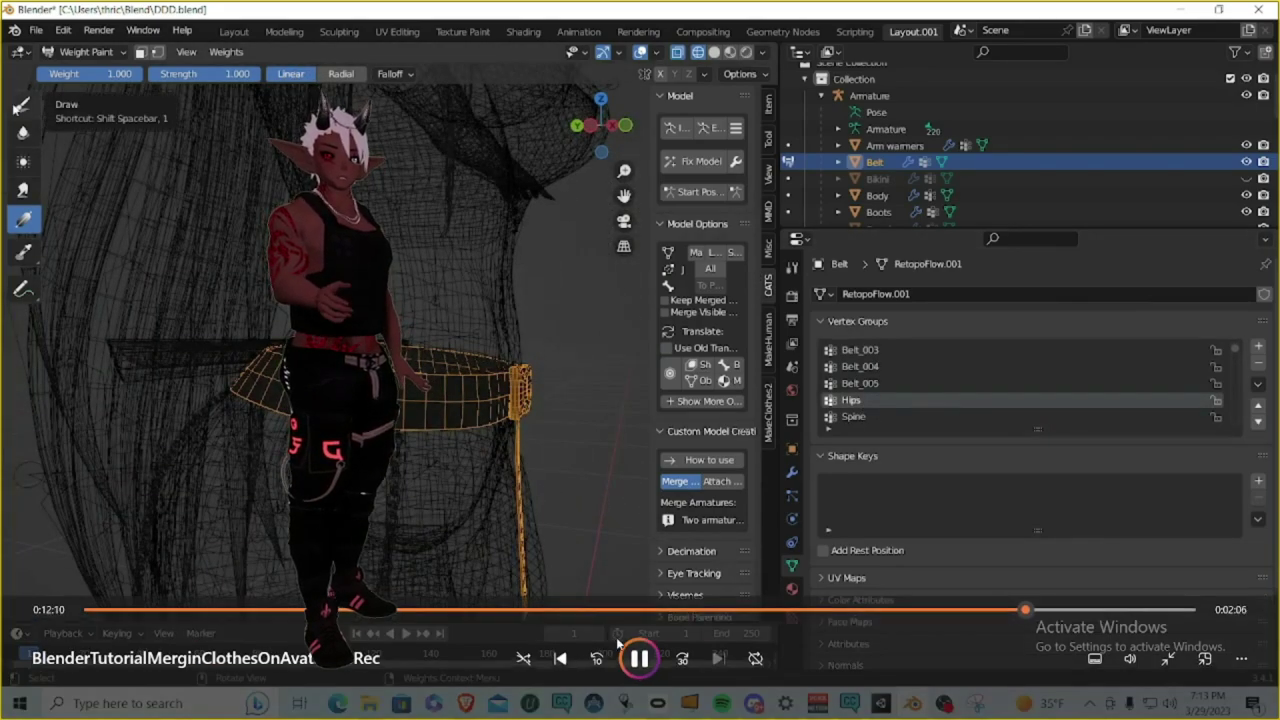
Step: Paint the Belt's waistband into the Hips vertex group with the Draw brush at weight 1.000 and strength 1.000
{"action": "left_click", "coordinate": [640, 664]}
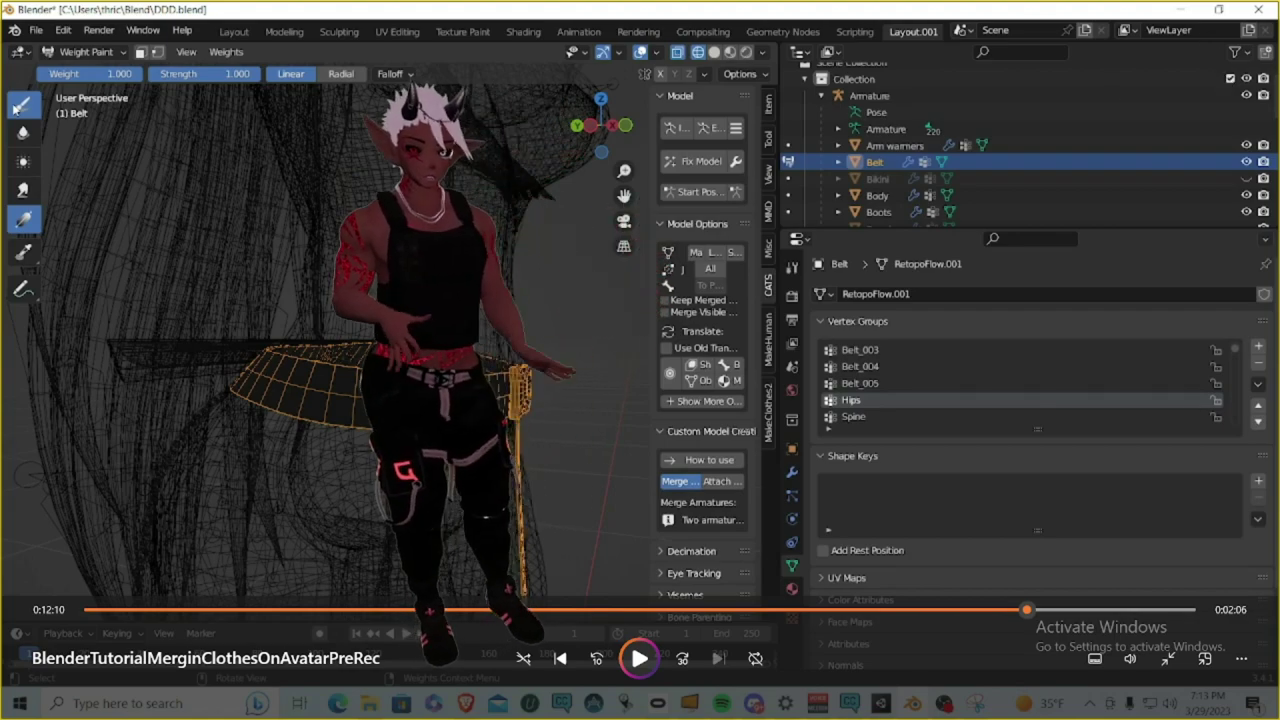
{"action": "key", "text": "space"}
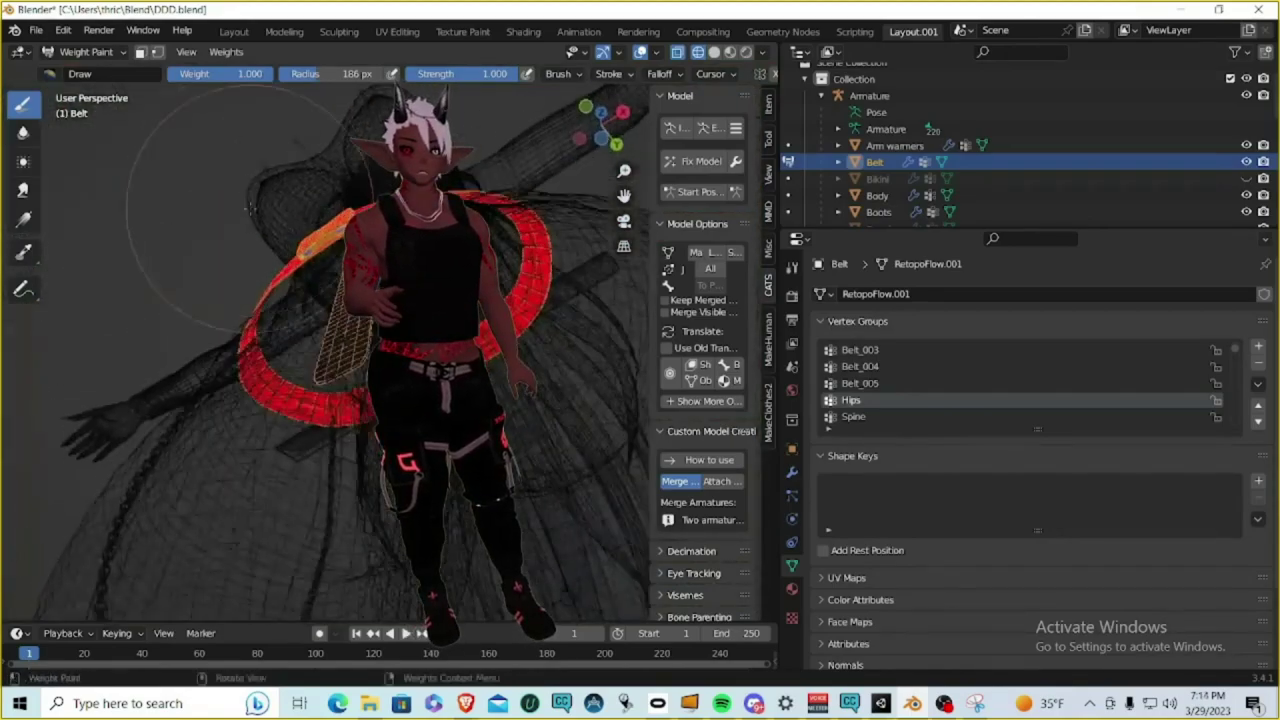
Step: Return from Sculpt Mode to Object Mode and open the list of export formats
{"action": "mouse_move", "coordinate": [646, 672]}
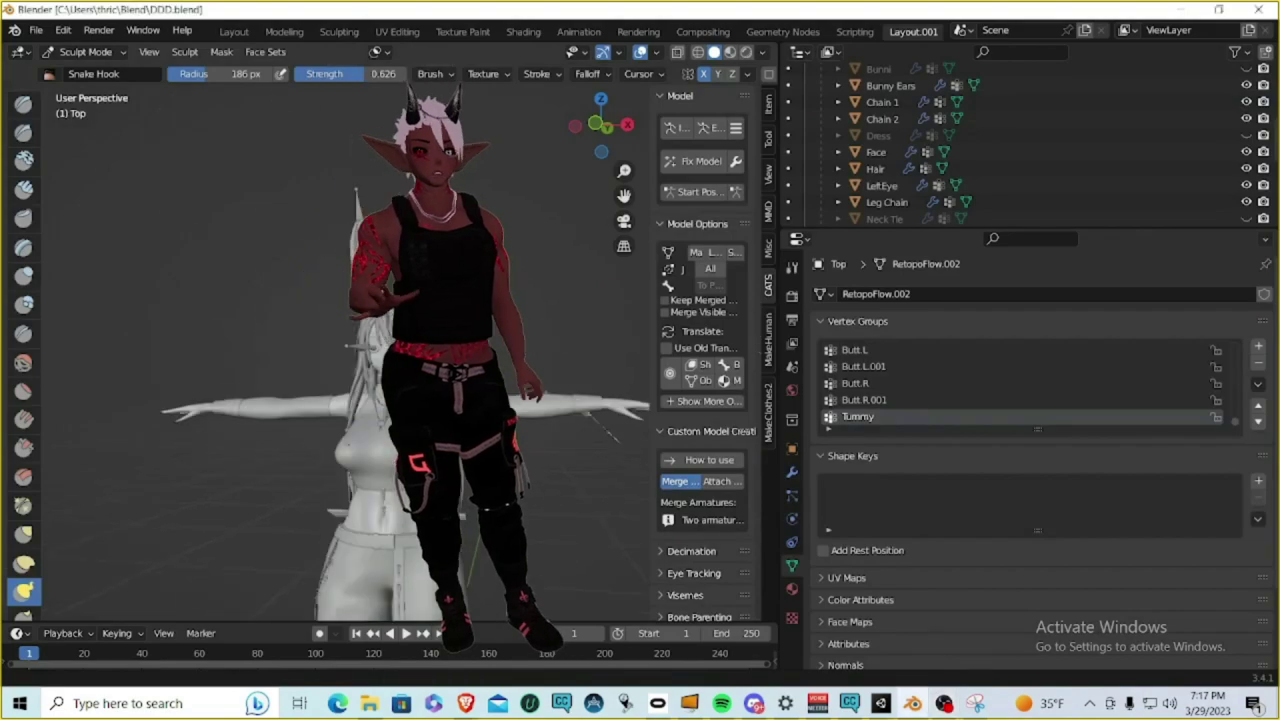
{"action": "left_click", "coordinate": [88, 51]}
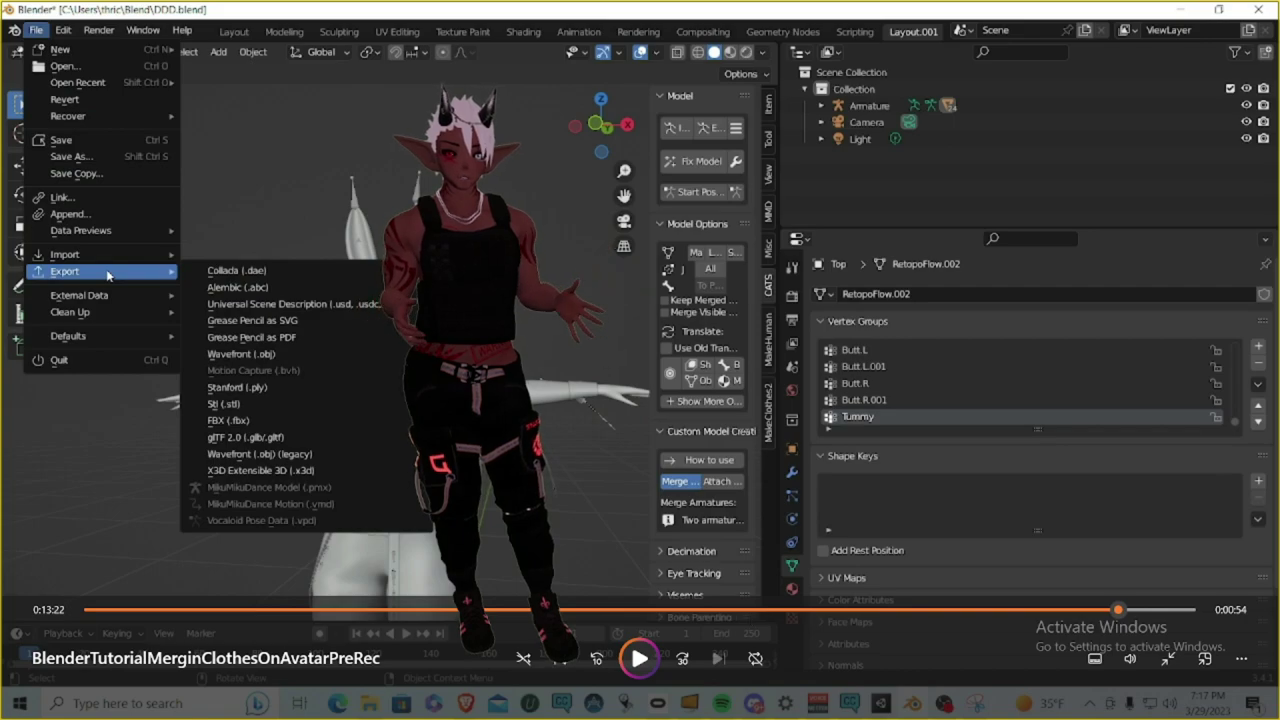
{"action": "right_click", "coordinate": [655, 675]}
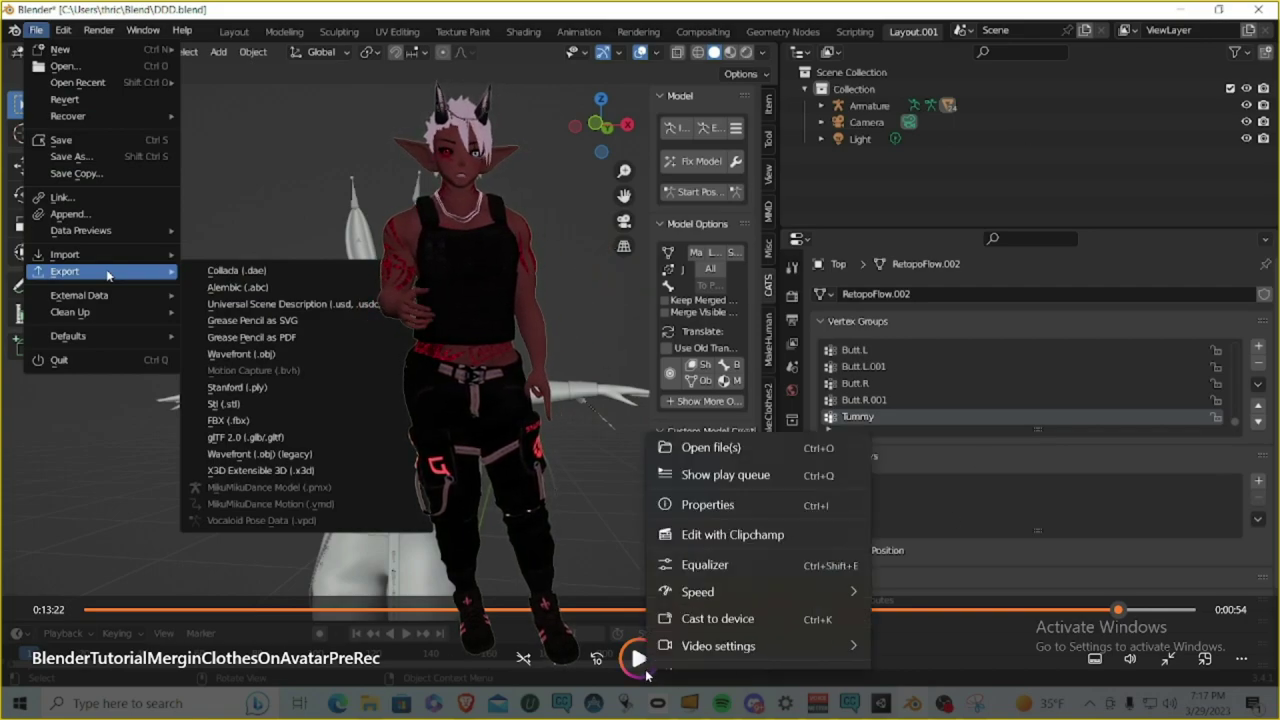
Step: Switch to Unity and view the imported ZuAvi avatar up close in the scene
{"action": "left_click", "coordinate": [1133, 502]}
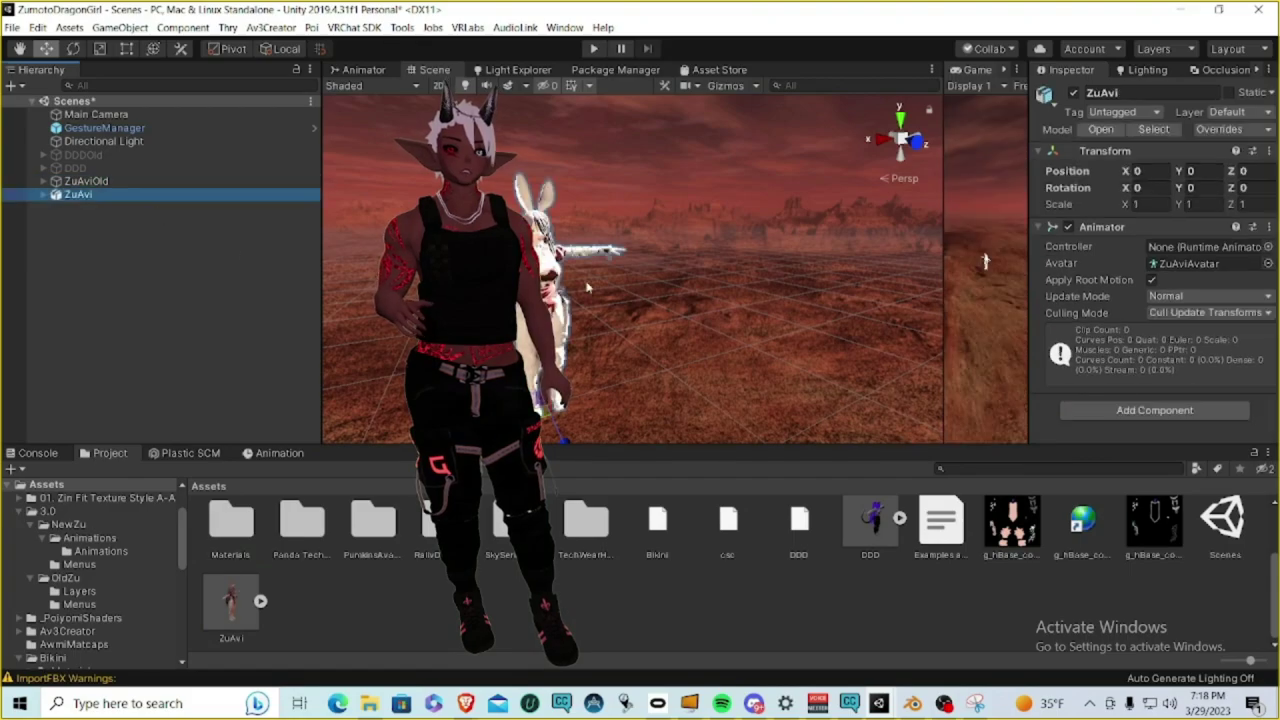
{"action": "scroll", "coordinate": [587, 288], "scroll_direction": "up", "scroll_amount": 5}
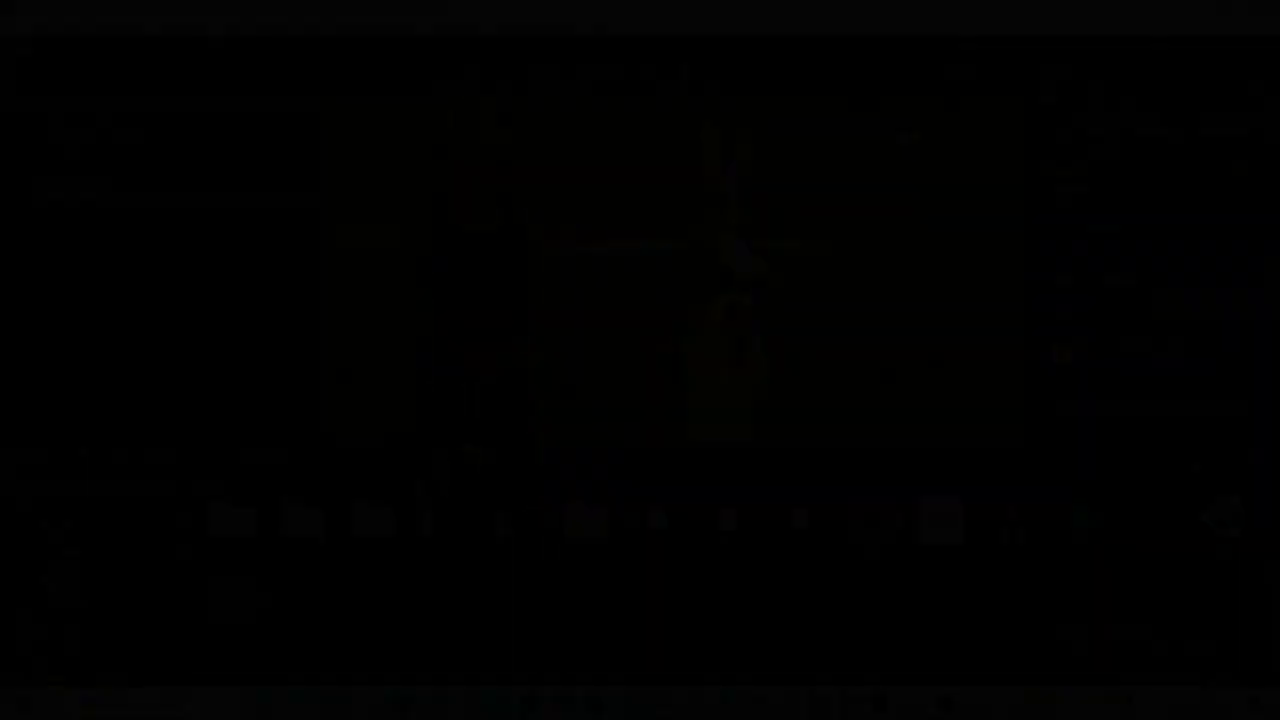